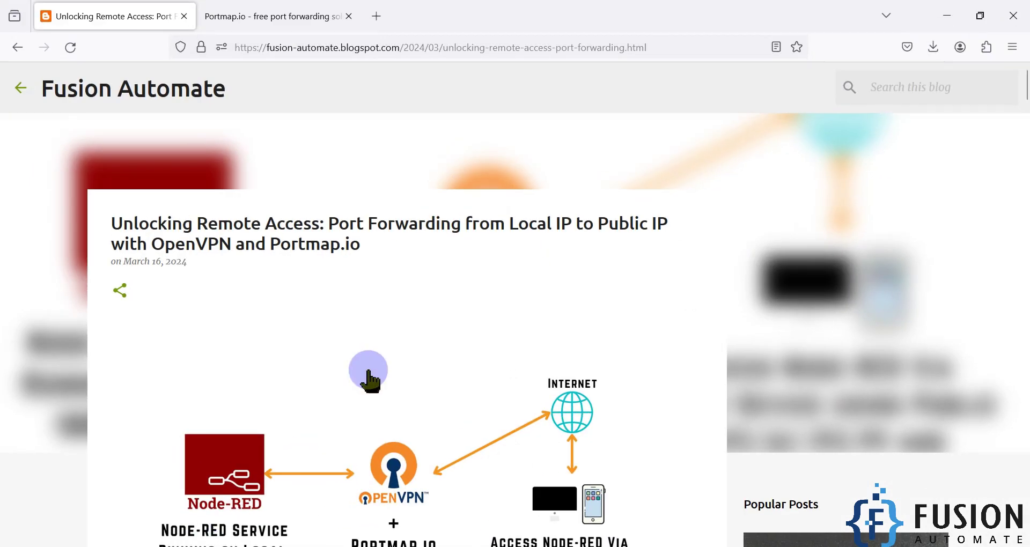
# - Scroll the blog post down to the 'Configure Port Forwarding on Portmap.io' heading and select it
pyautogui.scroll(-12, 413, 306)
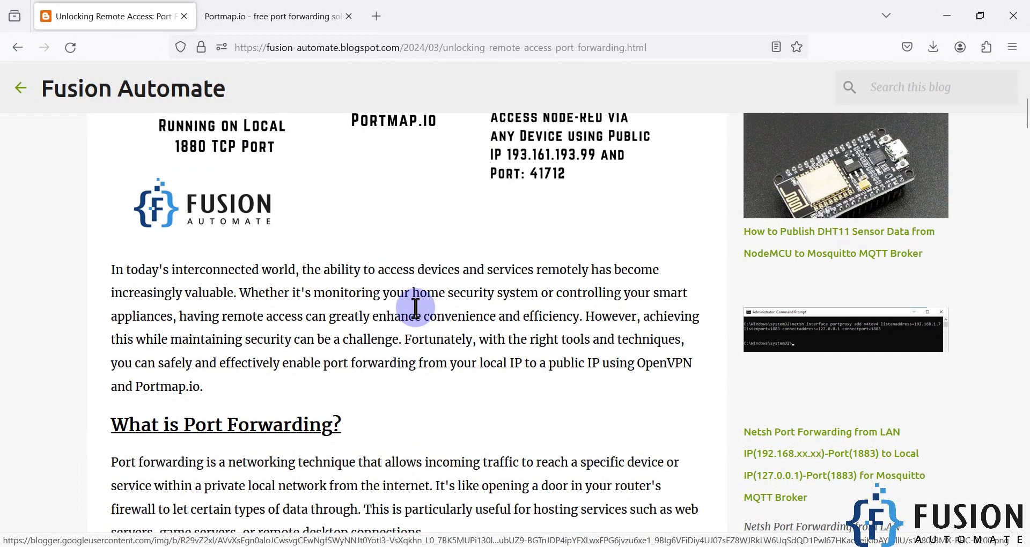
pyautogui.scroll(-3, 365, 335)
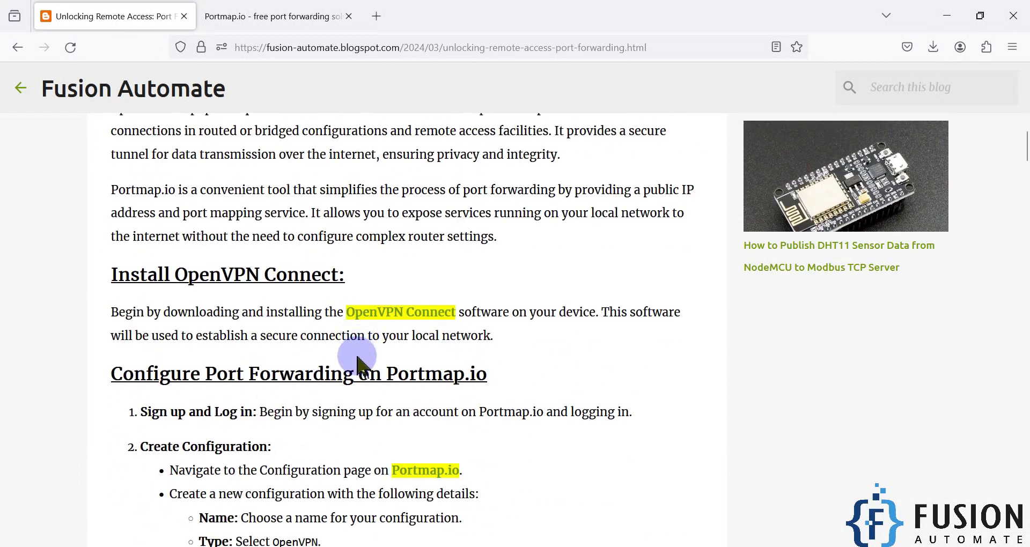
pyautogui.tripleClick(345, 379)
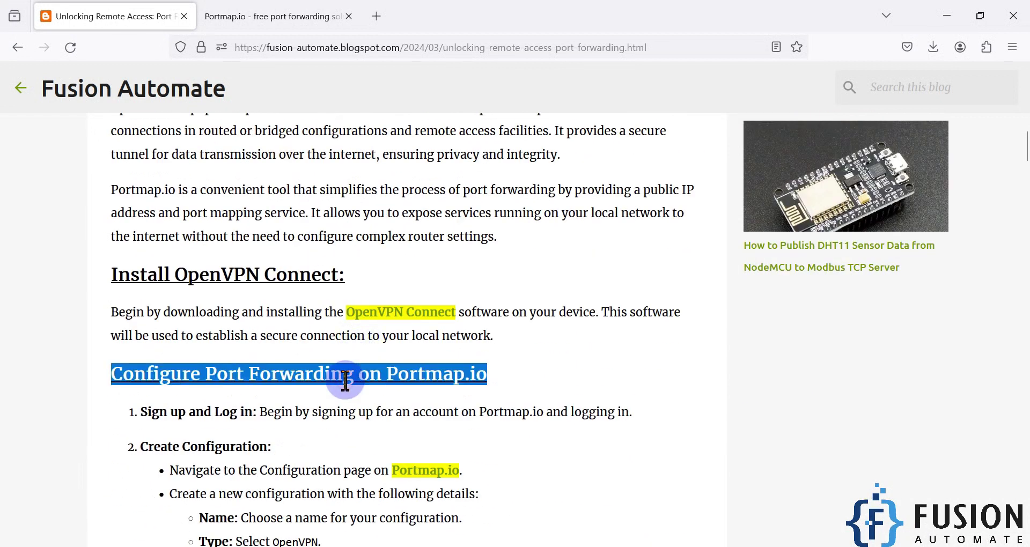
# - In Portmap.io, check the Node-RED configuration and its rule mapping port 51350 to 1880
pyautogui.click(300, 14)
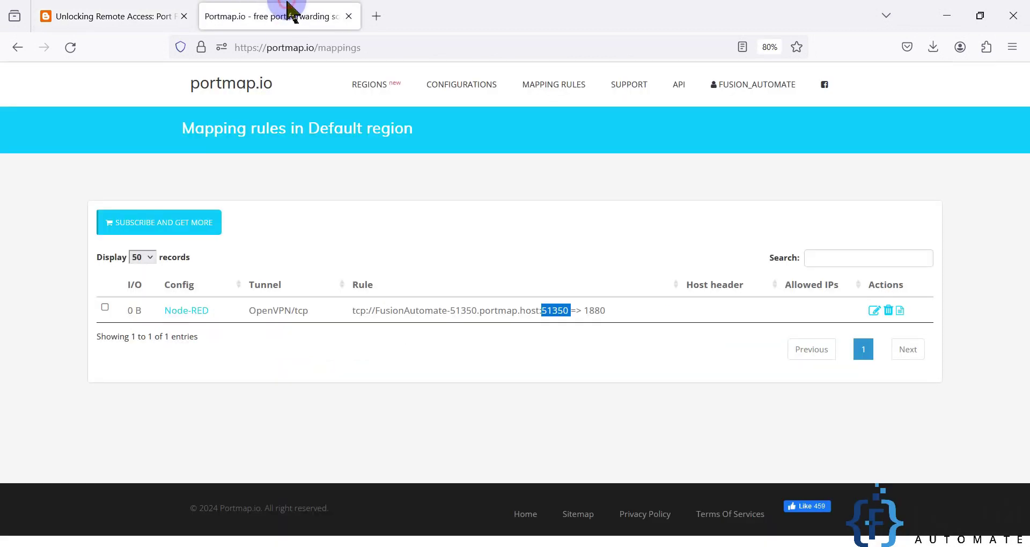
pyautogui.click(440, 104)
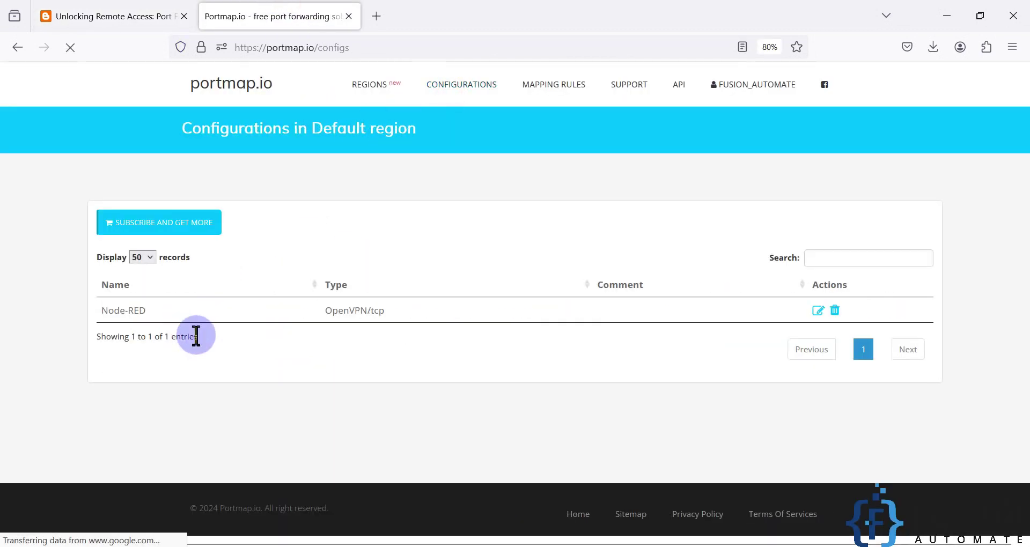
pyautogui.tripleClick(138, 313)
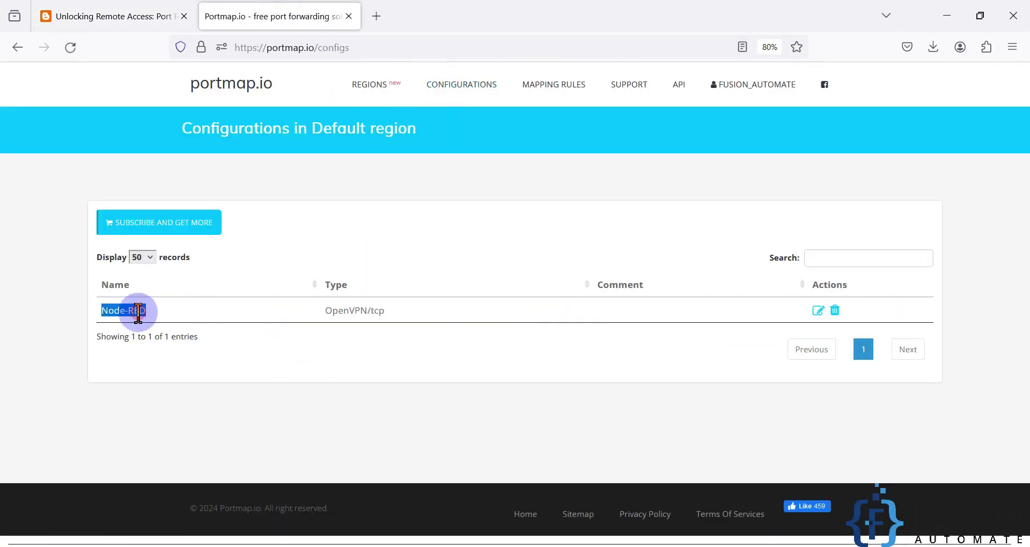
pyautogui.click(553, 89)
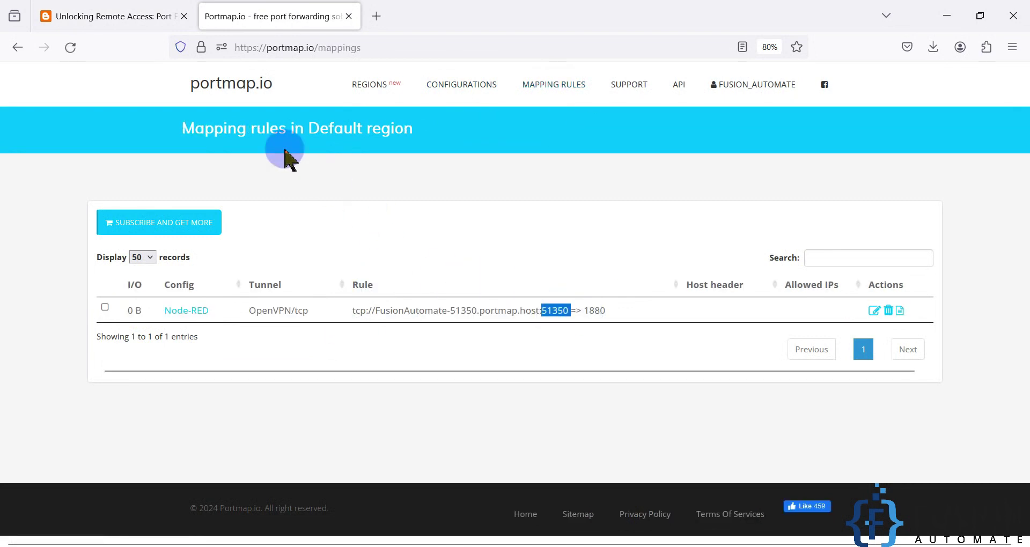
pyautogui.doubleClick(563, 313)
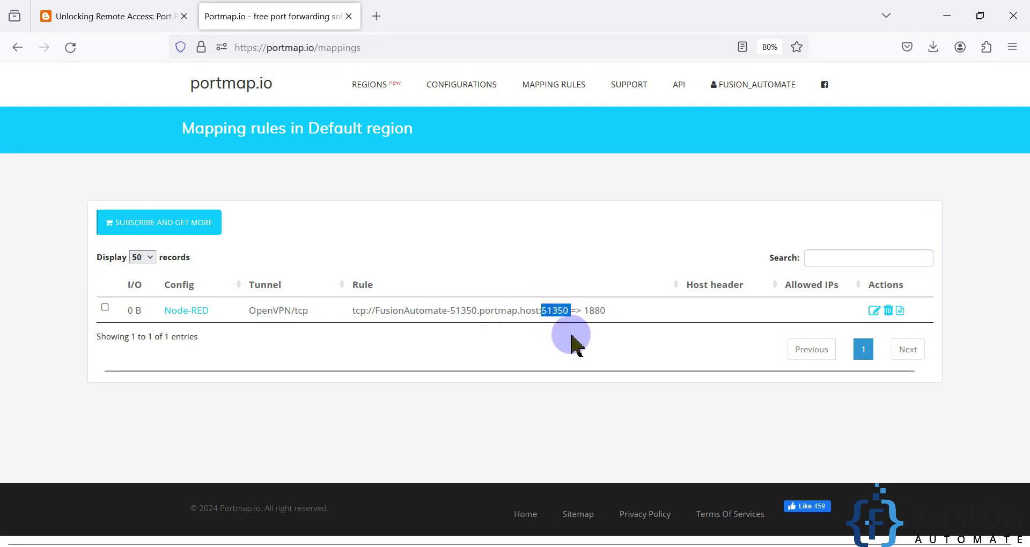
pyautogui.doubleClick(595, 312)
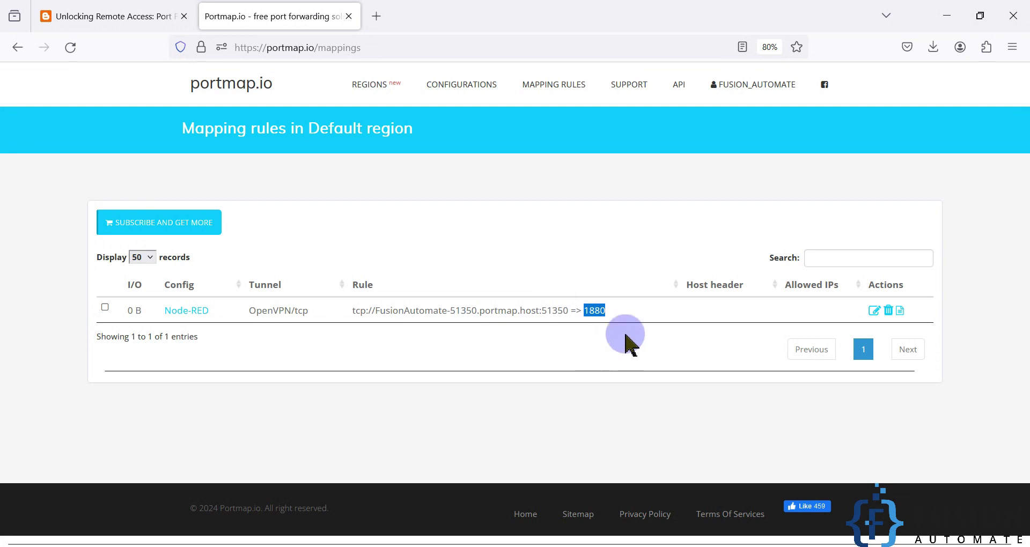
# - Confirm the Node-RED .ovpn file (4.9 KB) has downloaded, then go back to the blog post
pyautogui.click(933, 46)
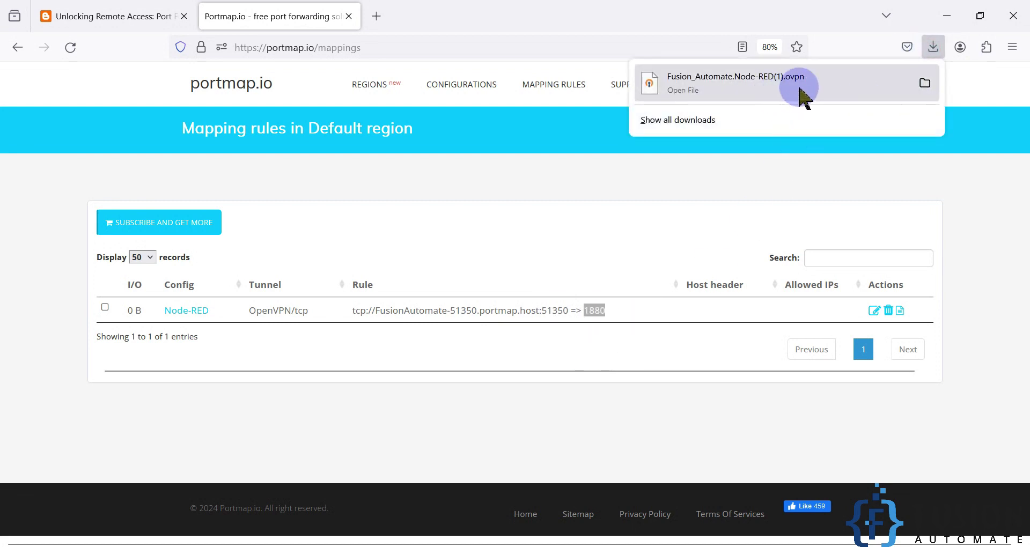
pyautogui.click(605, 184)
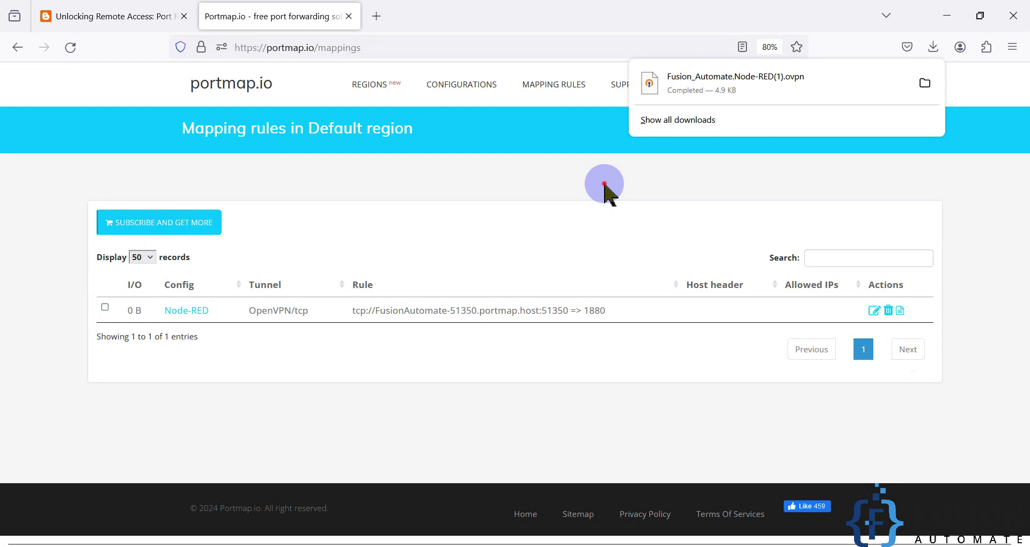
pyautogui.click(605, 184)
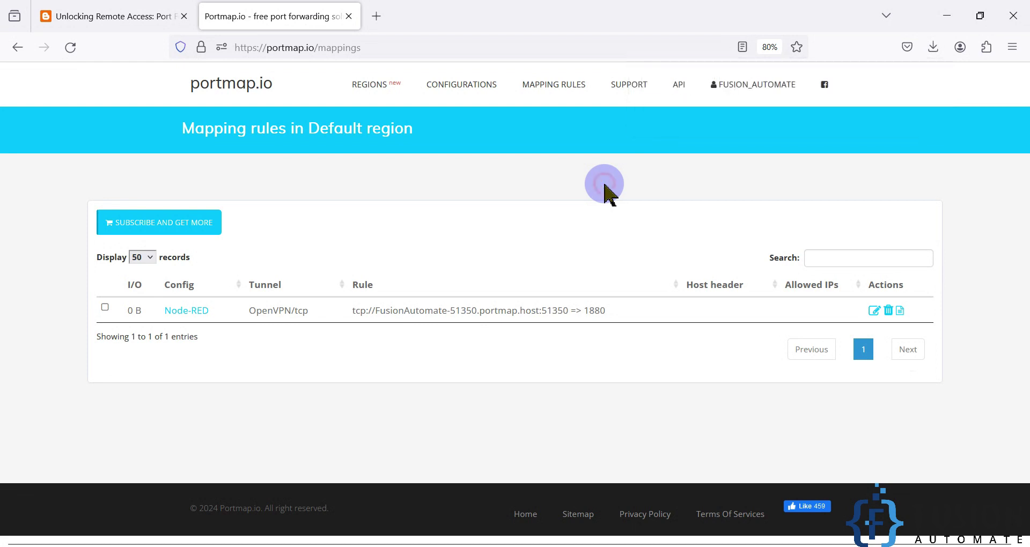
pyautogui.click(143, 7)
# - Scroll the blog post to the 'Import .ovpn File' section for OpenVPN Connect
pyautogui.scroll(-15, 466, 251)
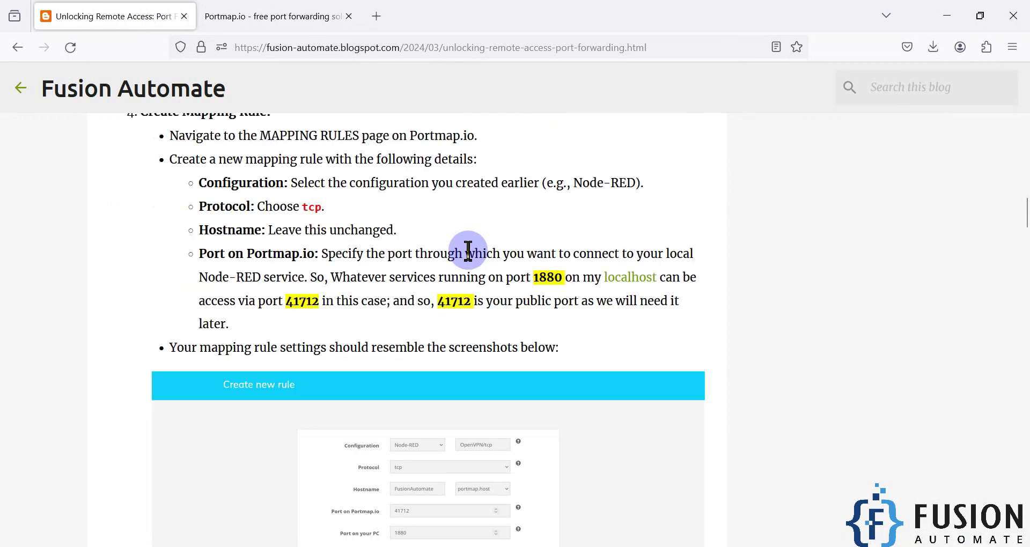
pyautogui.scroll(-12, 468, 250)
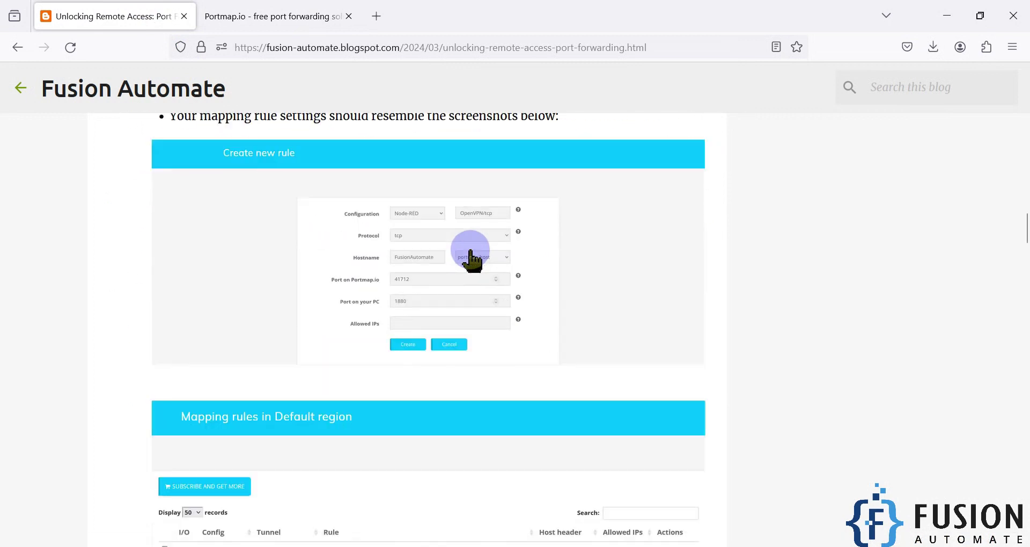
pyautogui.doubleClick(451, 258)
pyautogui.scroll(-3, 453, 260)
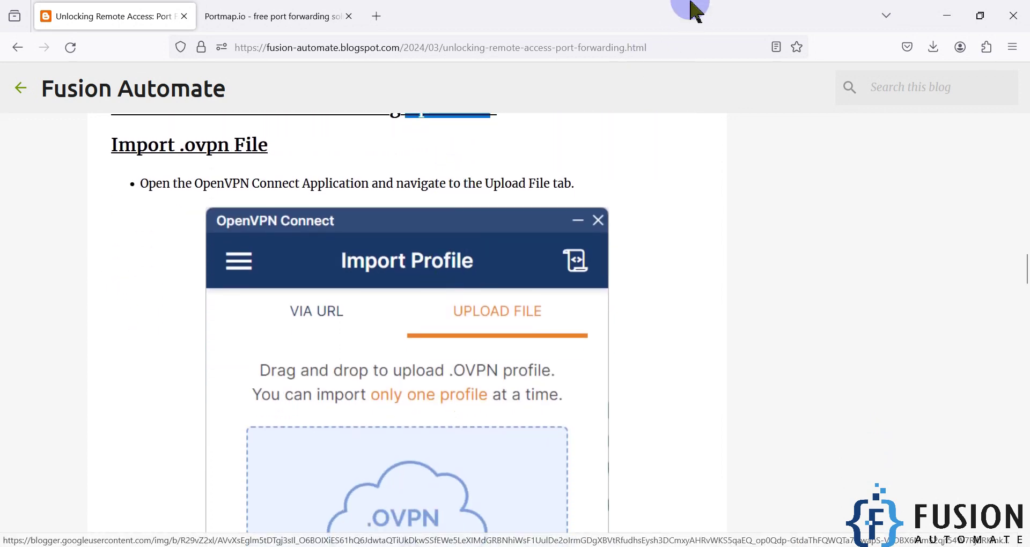
pyautogui.doubleClick(696, 11)
# - Launch OpenVPN Connect and place its window beside the blog post
pyautogui.doubleClick(24, 161)
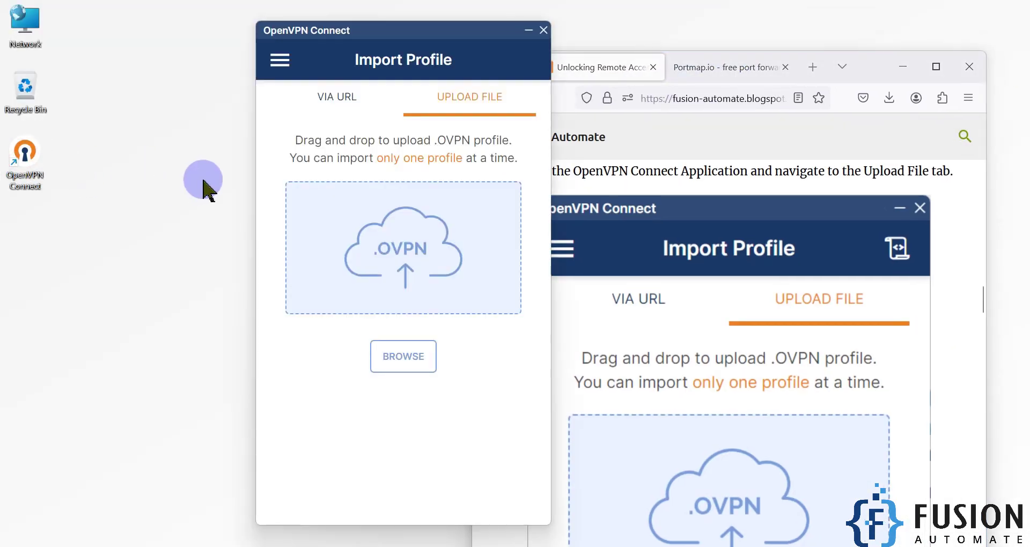
pyautogui.moveTo(387, 39); pyautogui.dragTo(273, 22)
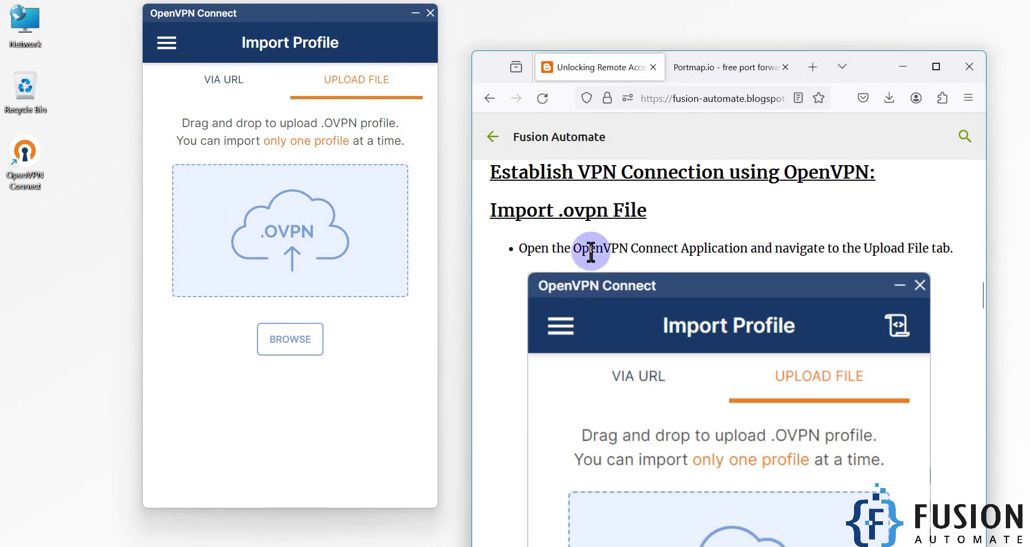
pyautogui.tripleClick(593, 209)
pyautogui.click(590, 210)
# - Import the Node-RED .ovpn profile for 193.161.193.99, remove the (1) from its name, and save it
pyautogui.click(278, 343)
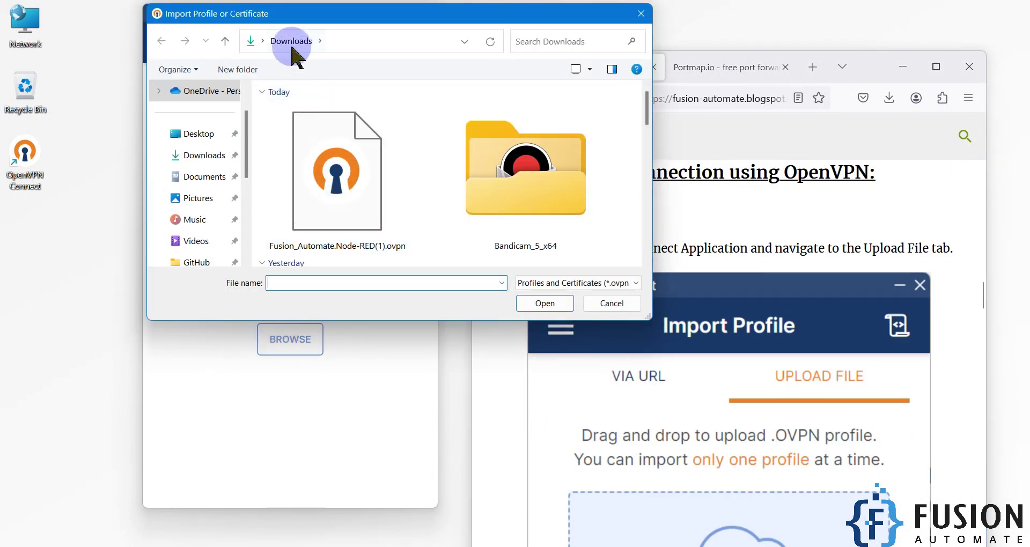
pyautogui.doubleClick(358, 185)
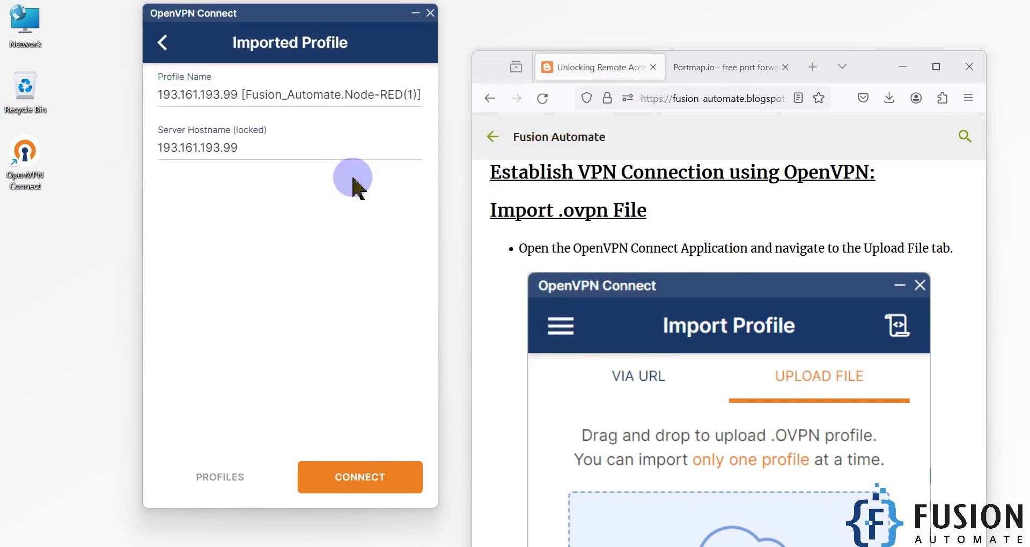
pyautogui.moveTo(244, 148); pyautogui.dragTo(156, 152)
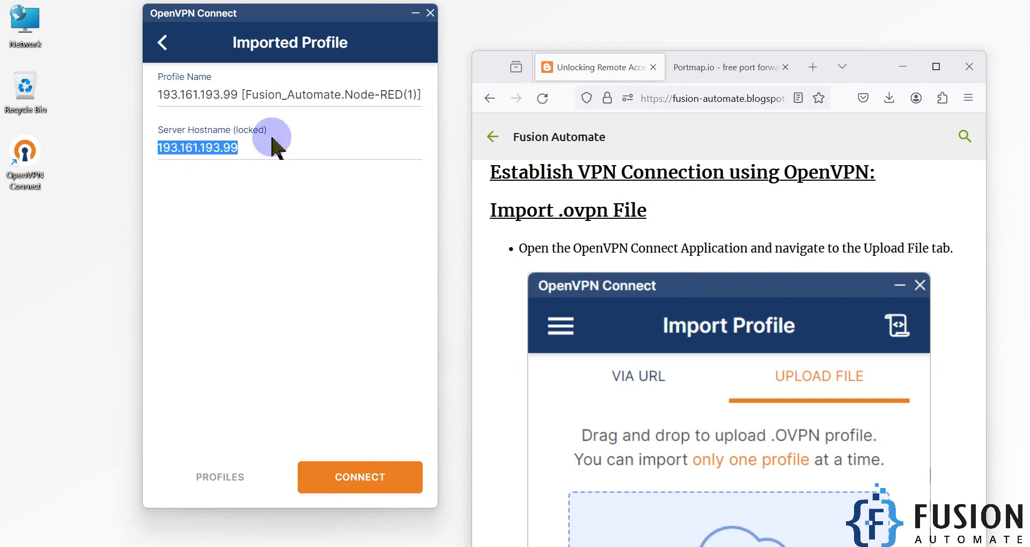
pyautogui.click(410, 96)
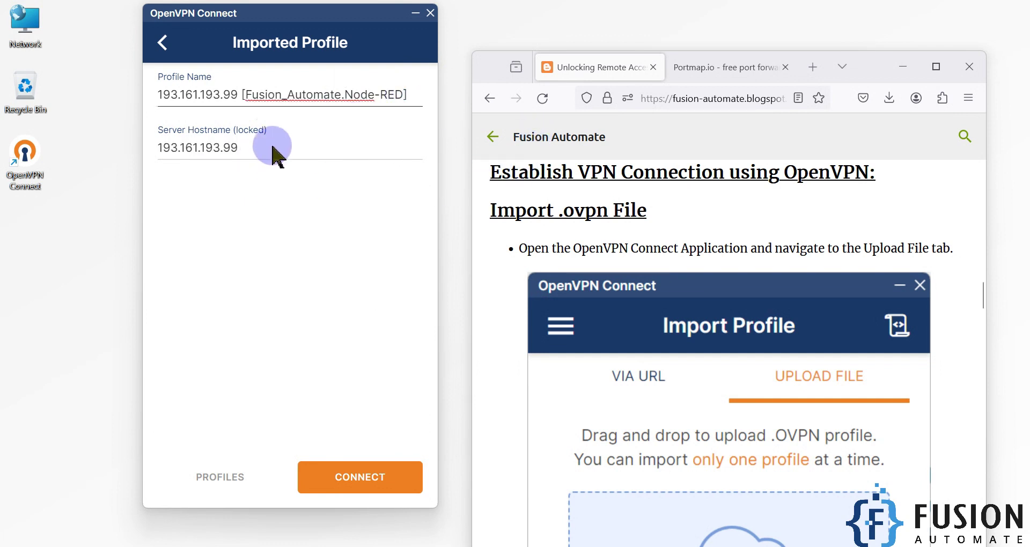
pyautogui.click(385, 481)
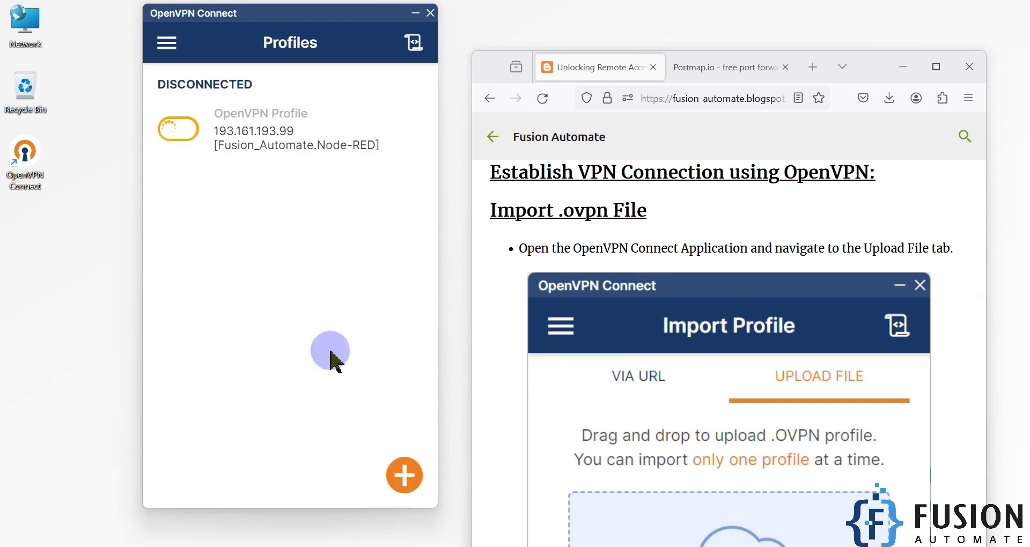
# - Connect the VPN tunnel with the Node-RED profile while scrolling further down the blog
pyautogui.click(185, 132)
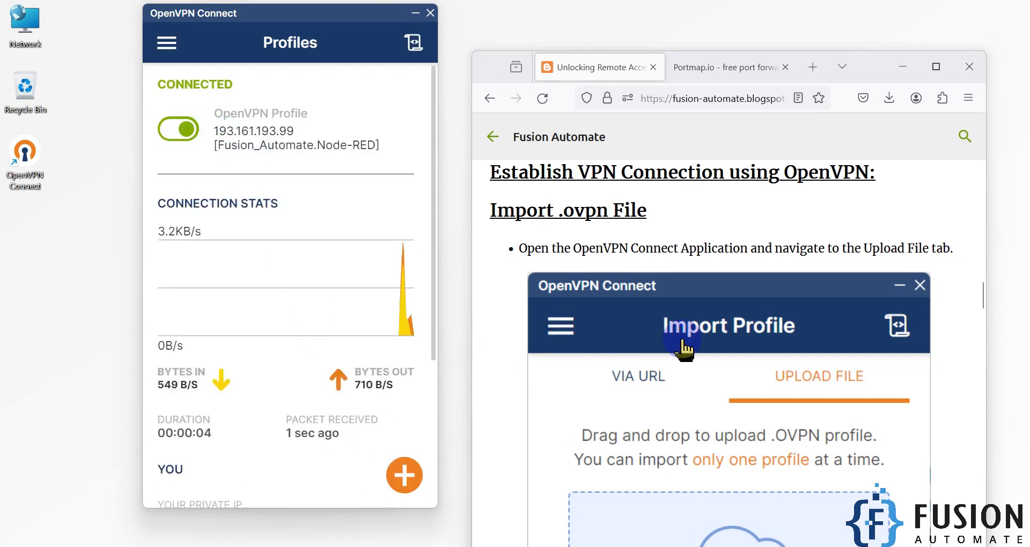
pyautogui.scroll(-5, 692, 301)
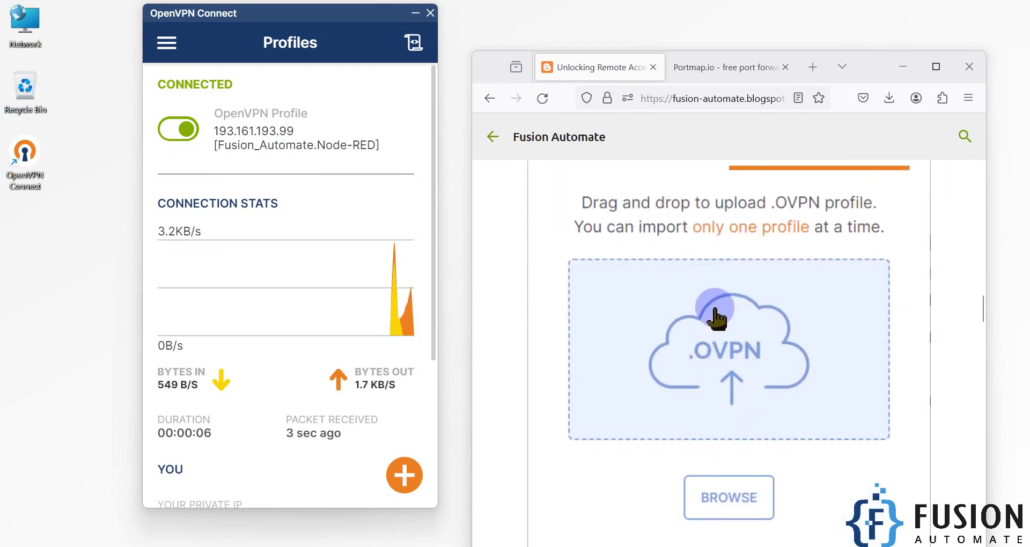
pyautogui.scroll(-6, 717, 315)
pyautogui.scroll(-6, 724, 284)
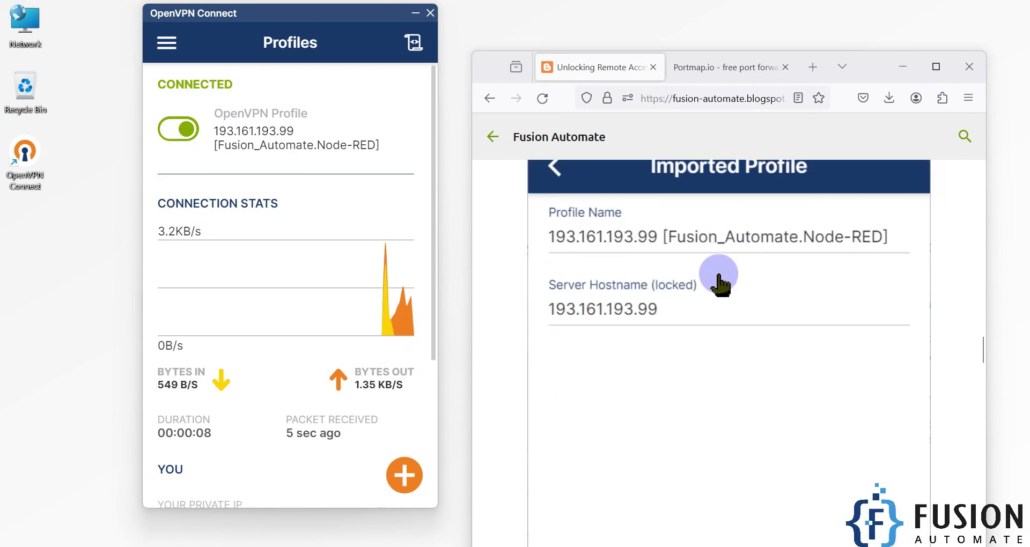
pyautogui.scroll(-2, 724, 292)
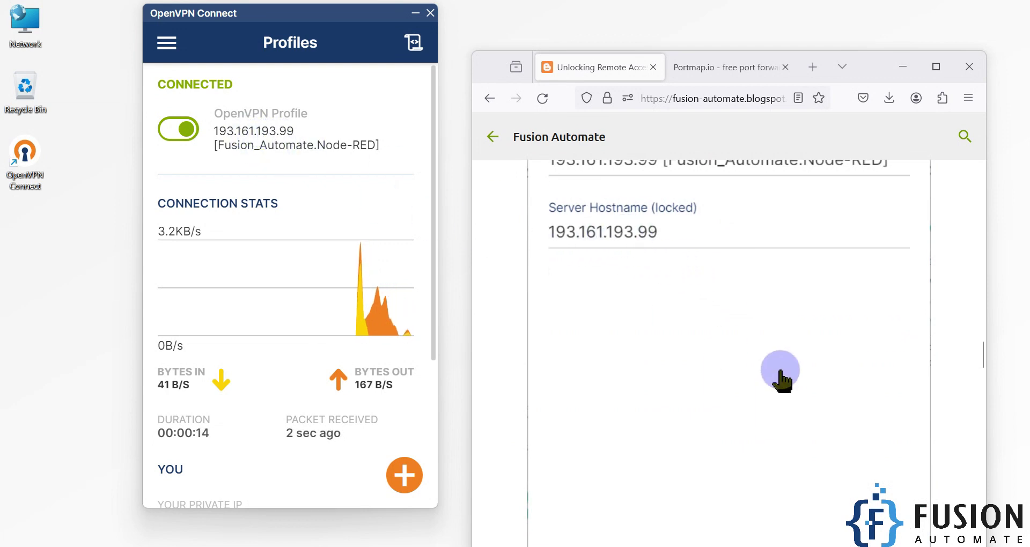
pyautogui.scroll(-5, 777, 370)
pyautogui.scroll(-5, 778, 365)
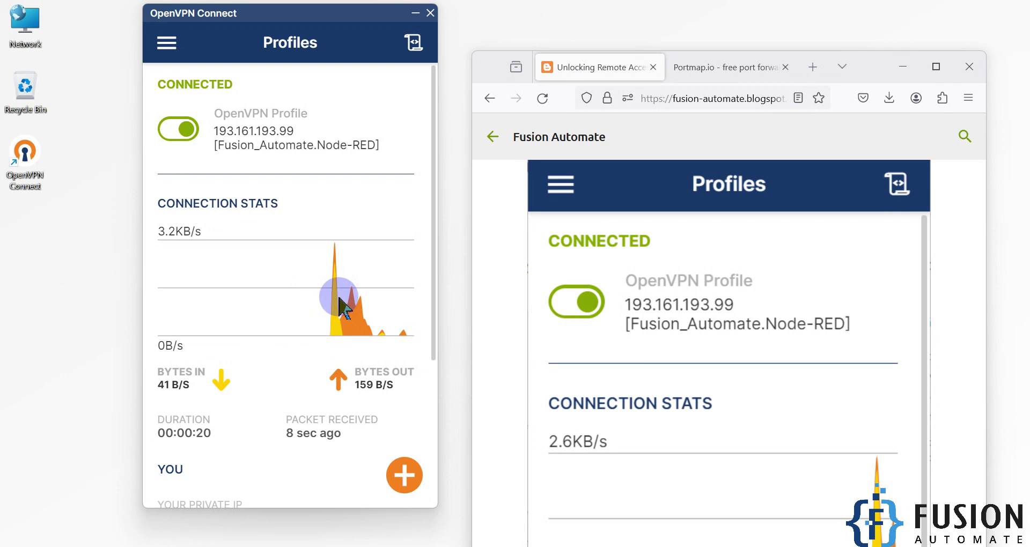
# - Cancel the disconnect prompt to keep the VPN connected, and scroll to 'Verify Port Forwarding'
pyautogui.click(185, 129)
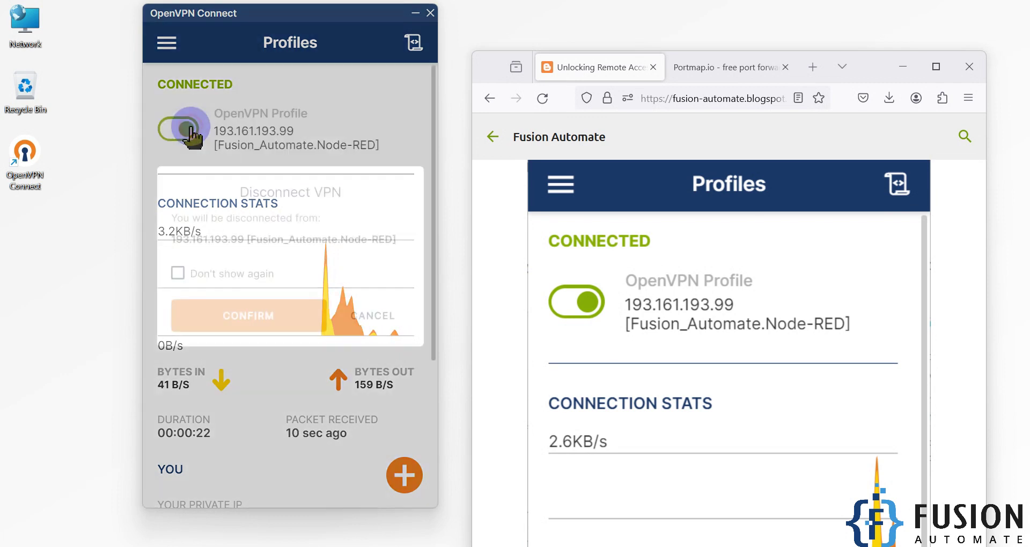
pyautogui.click(371, 315)
pyautogui.scroll(-10, 593, 317)
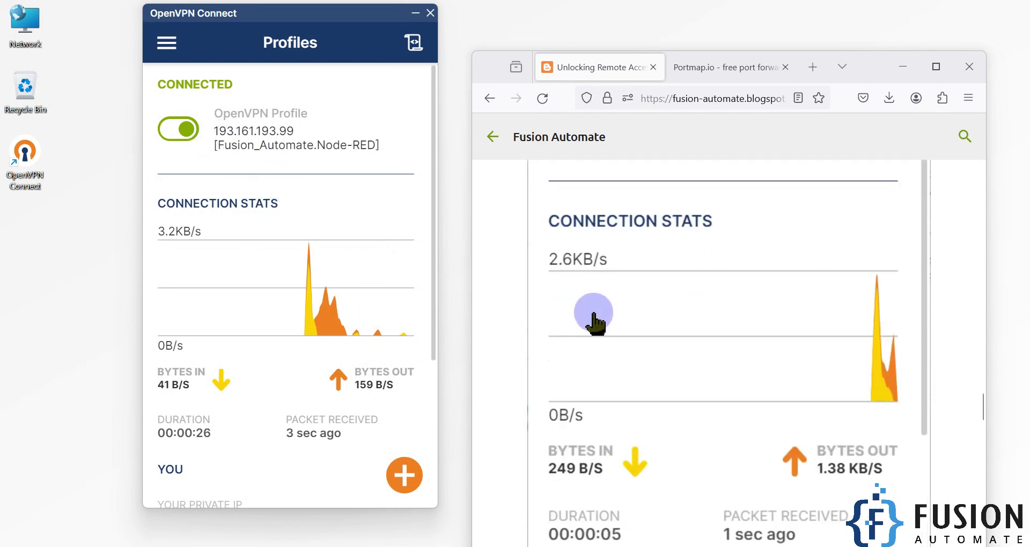
pyautogui.scroll(-2, 636, 322)
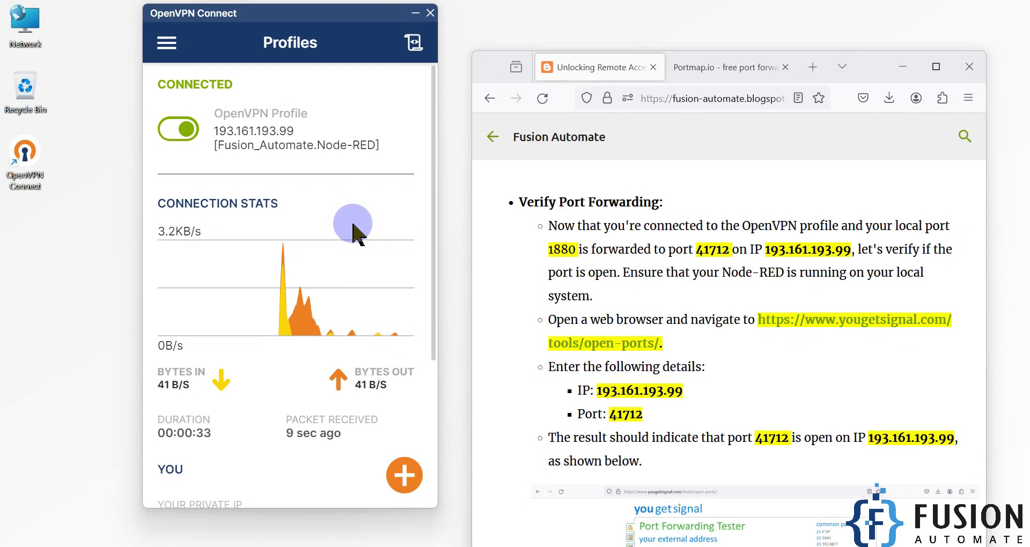
# - Open the YouGetSignal port tester link in a new tab and switch to it
pyautogui.rightClick(806, 324)
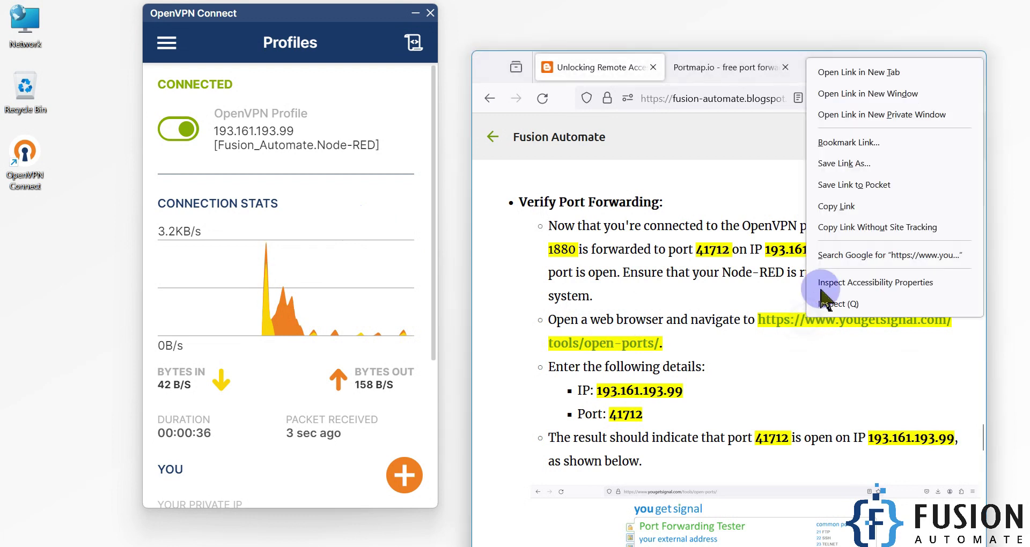
pyautogui.click(833, 69)
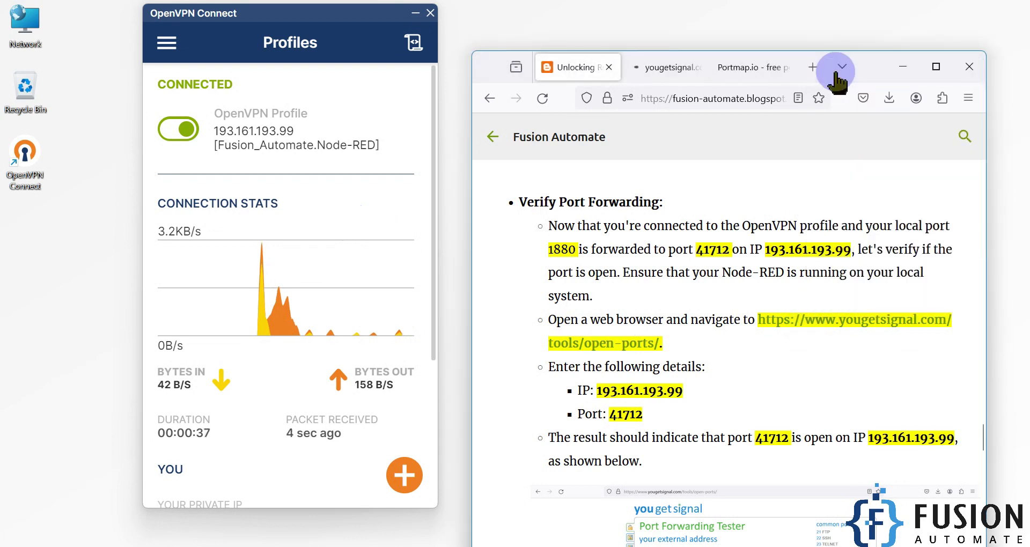
pyautogui.click(671, 69)
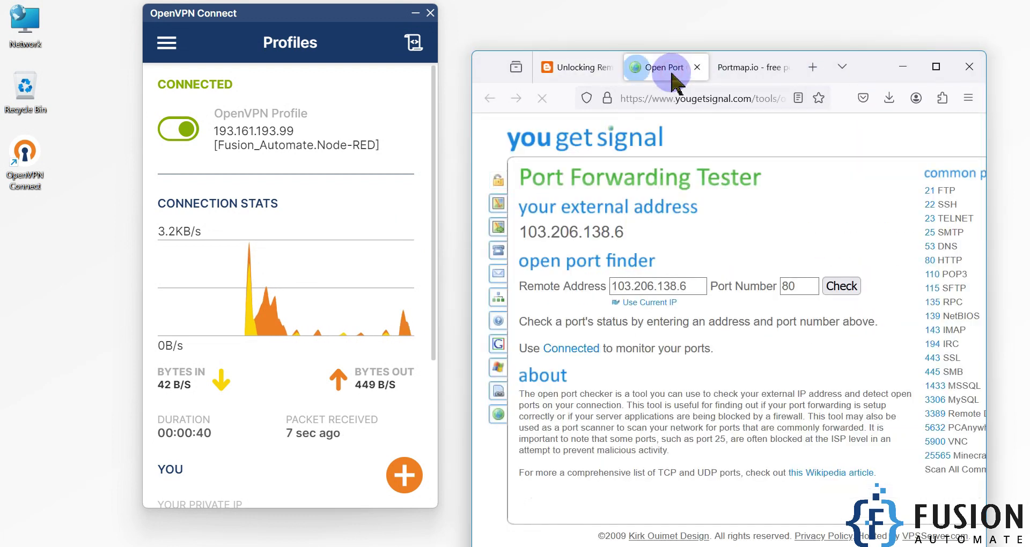
# - Keep the VPN connected and replace the remote address with 193.161.193.99
pyautogui.click(242, 131)
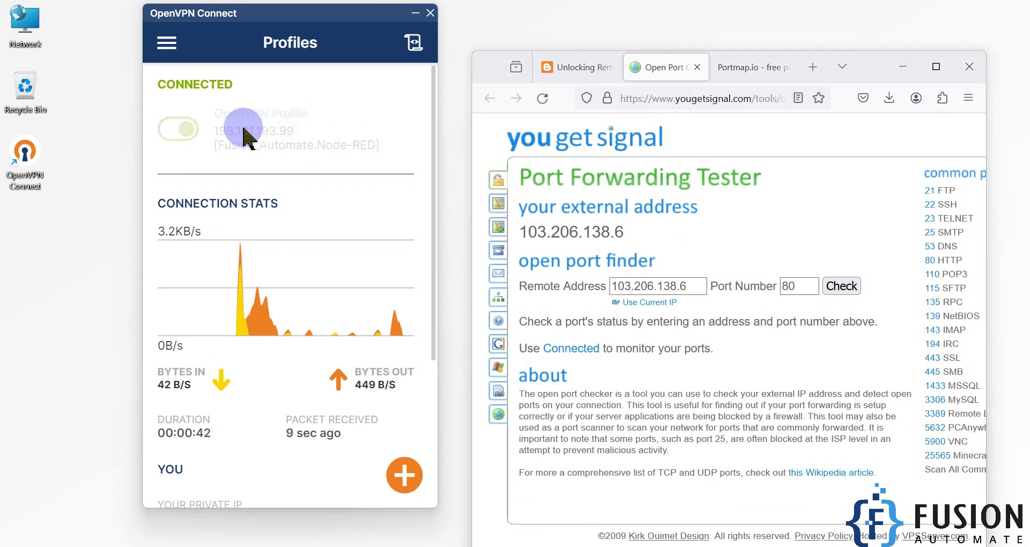
pyautogui.click(381, 316)
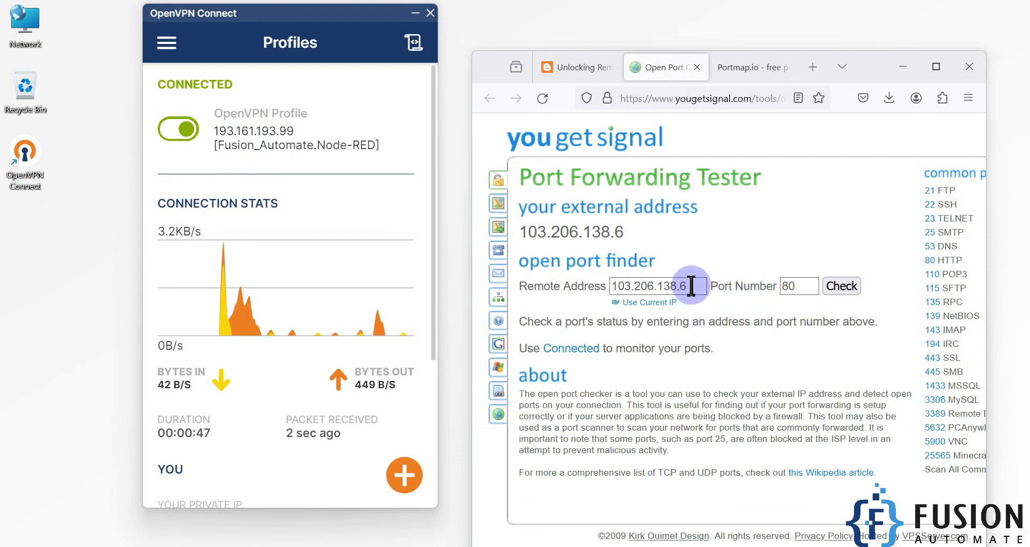
pyautogui.moveTo(690, 286); pyautogui.dragTo(557, 276)
pyautogui.write('193.1')
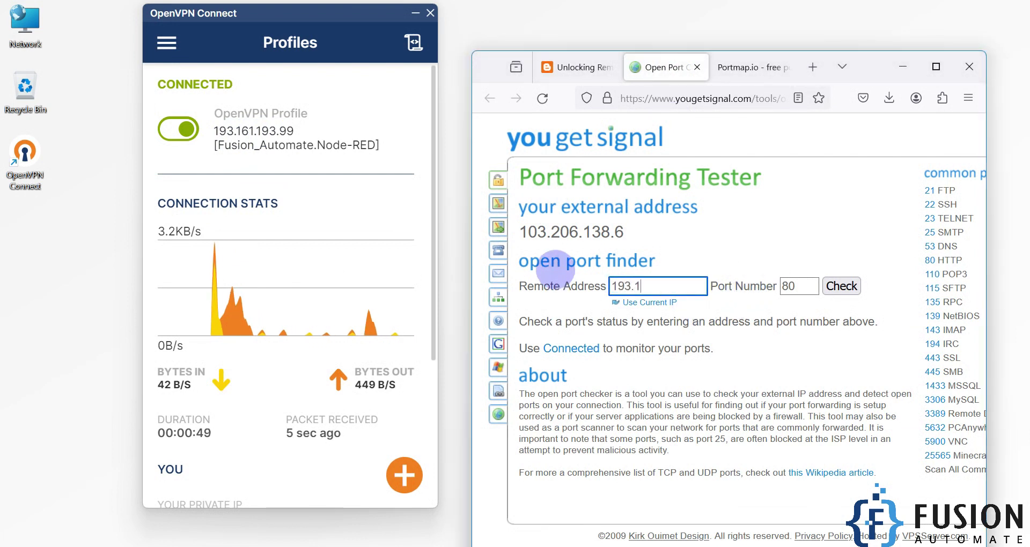
pyautogui.write('61.193.')
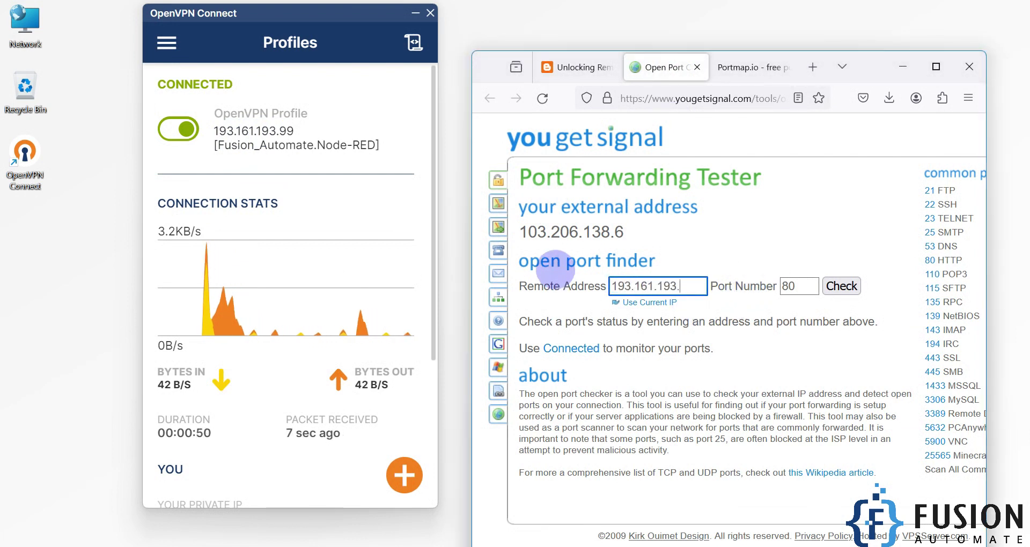
pyautogui.write('99')
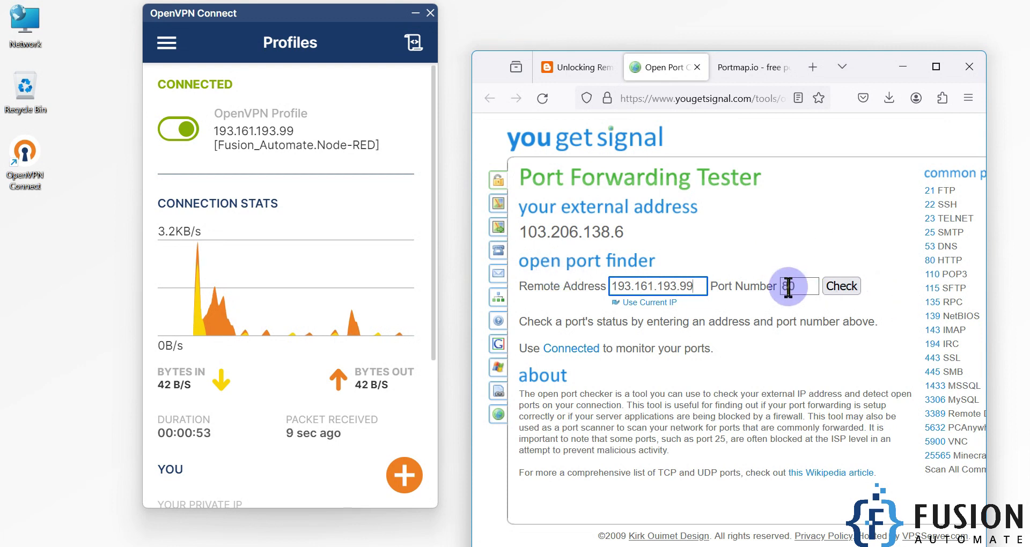
# - Copy public port 51350 from the Node-RED mapping rule in Portmap.io, with Firefox maximized
pyautogui.click(735, 68)
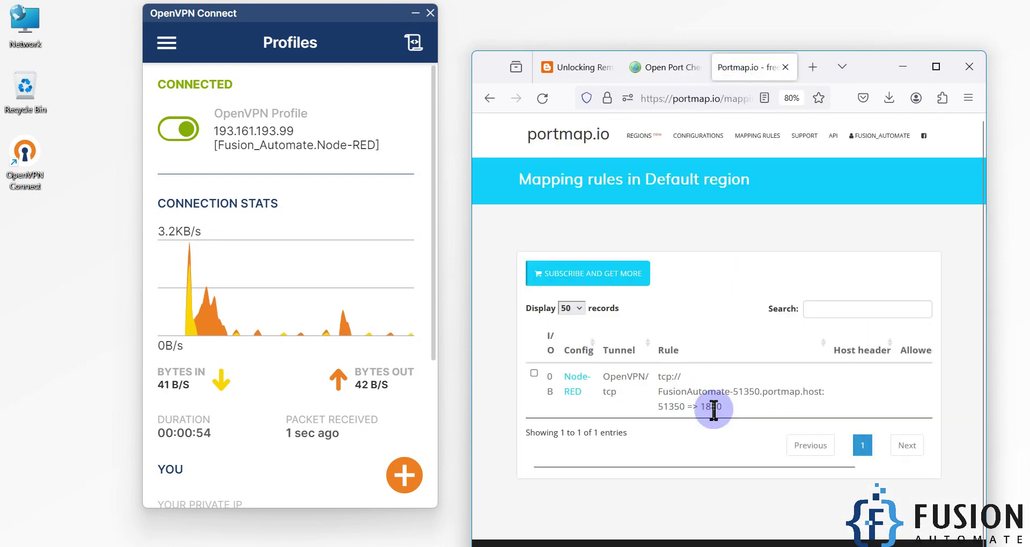
pyautogui.doubleClick(665, 407)
pyautogui.hotkey('ctrl', 'c')
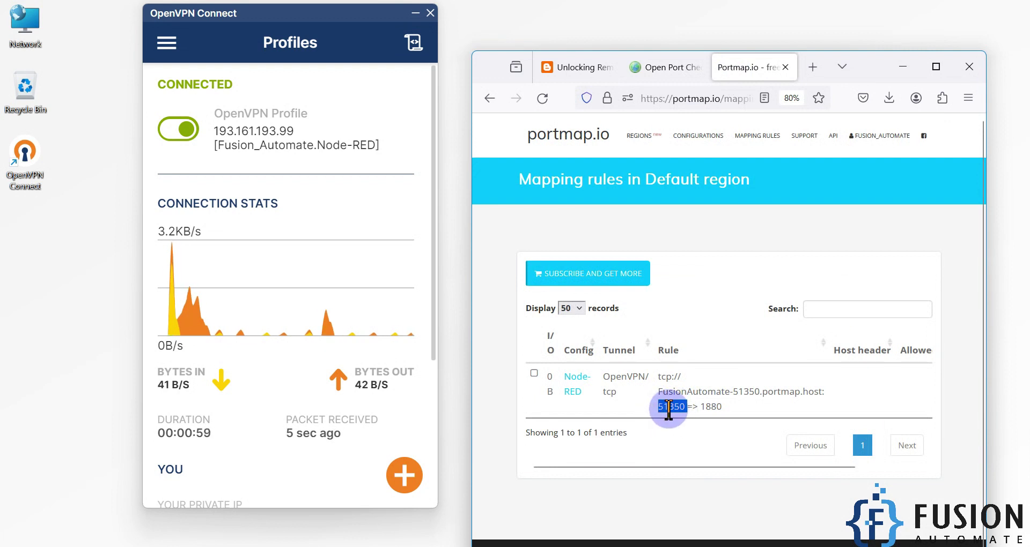
pyautogui.scroll(-4, 284, 375)
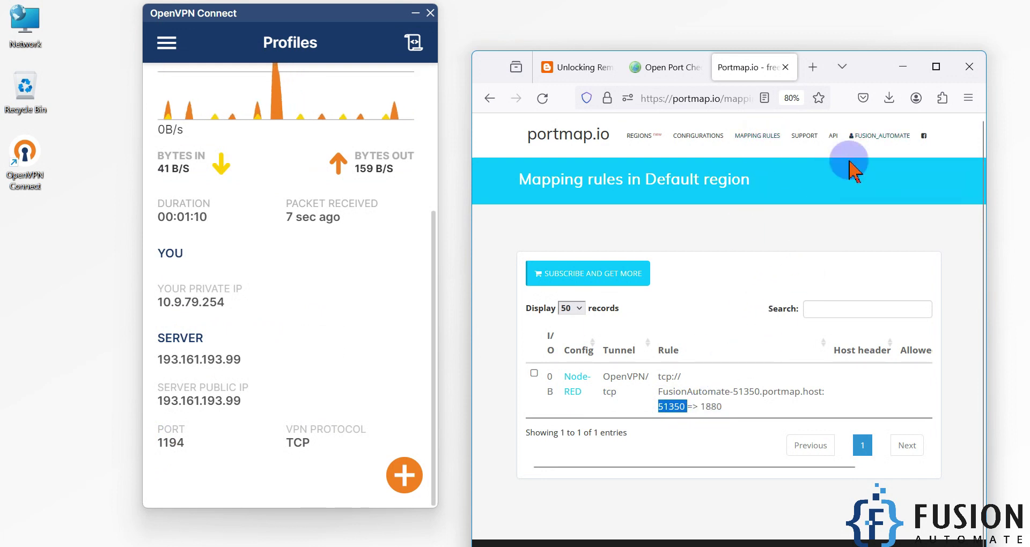
pyautogui.click(936, 67)
pyautogui.click(537, 312)
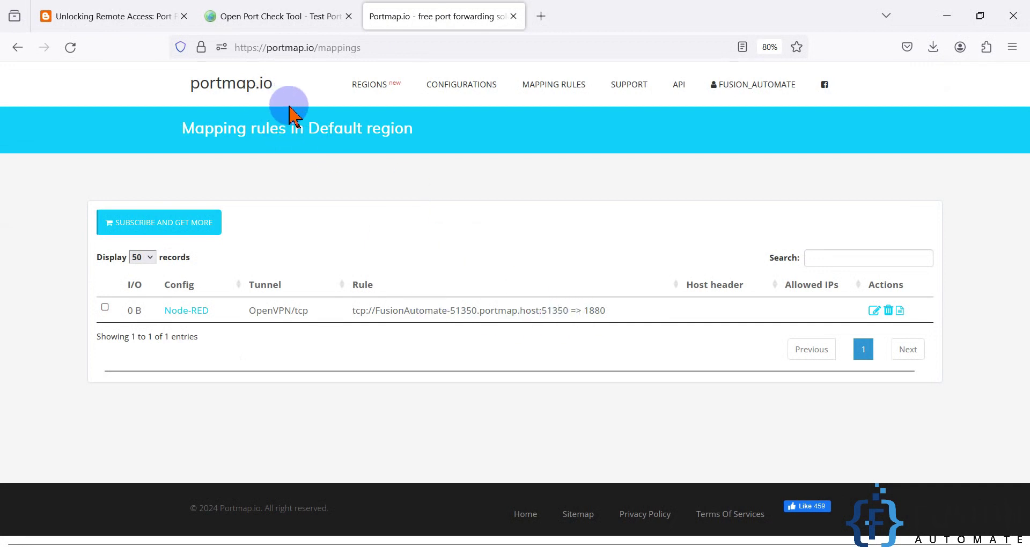
pyautogui.doubleClick(589, 310)
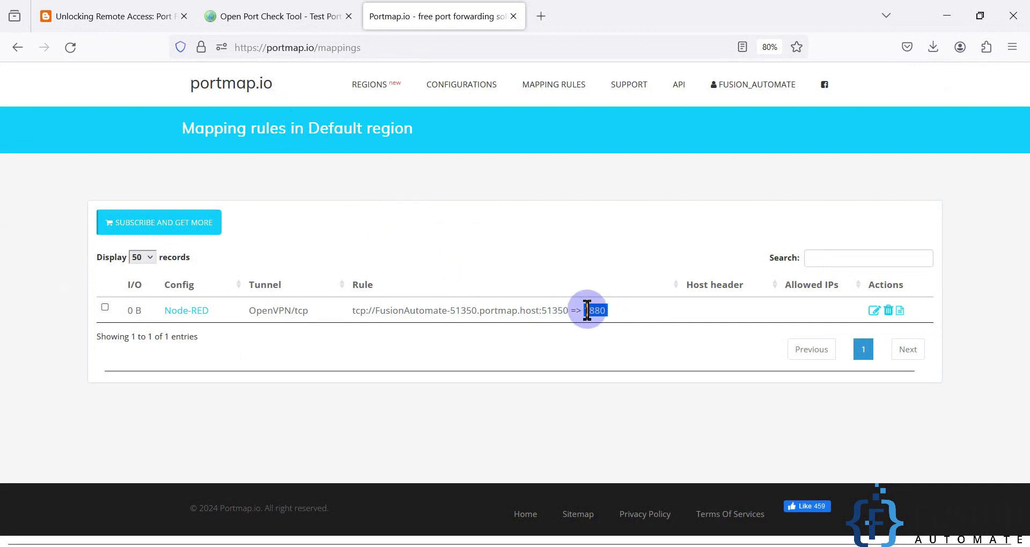
pyautogui.moveTo(610, 315); pyautogui.dragTo(544, 312)
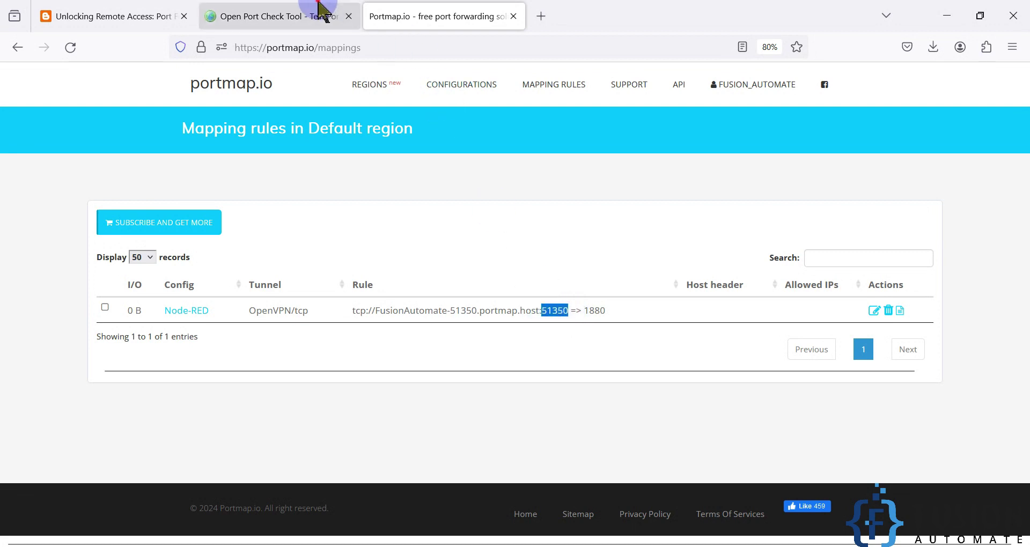
# - Paste 51350 into the port tester's Port Number field in place of 80
pyautogui.click(330, 16)
pyautogui.moveTo(528, 236); pyautogui.dragTo(502, 235)
pyautogui.hotkey('ctrl', 'v')
# - Check port 51350 on 193.161.193.99, note that it's reported closed, and return to the blog
pyautogui.click(572, 236)
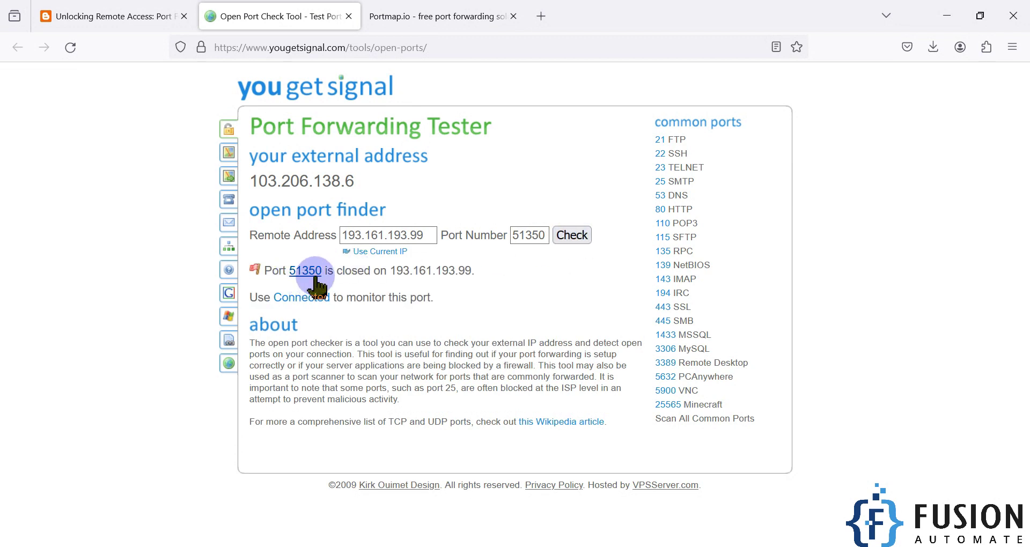
pyautogui.moveTo(396, 271); pyautogui.dragTo(515, 272)
pyautogui.click(118, 27)
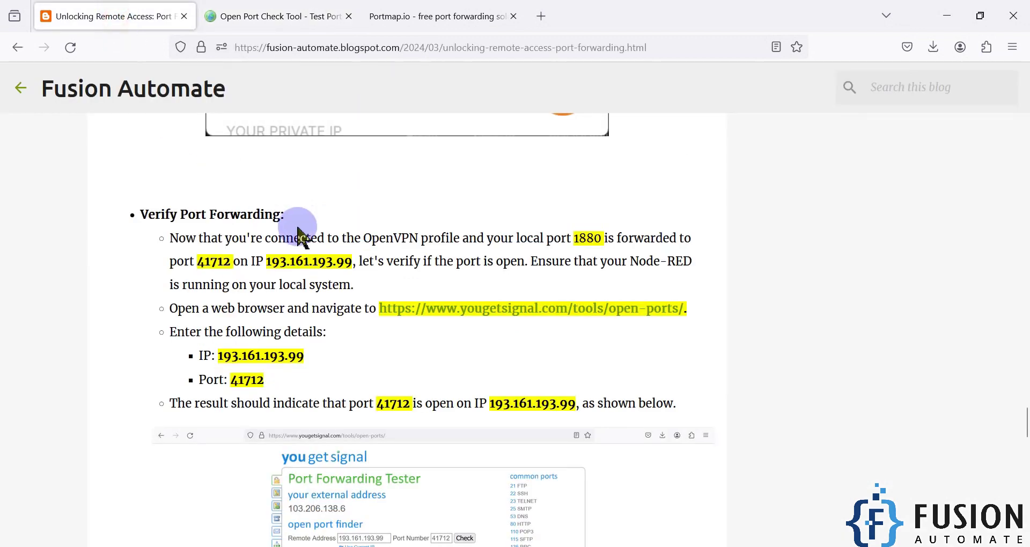
# - Scroll to the blog's port-open example and open a Command Prompt from the taskbar
pyautogui.scroll(-4, 345, 292)
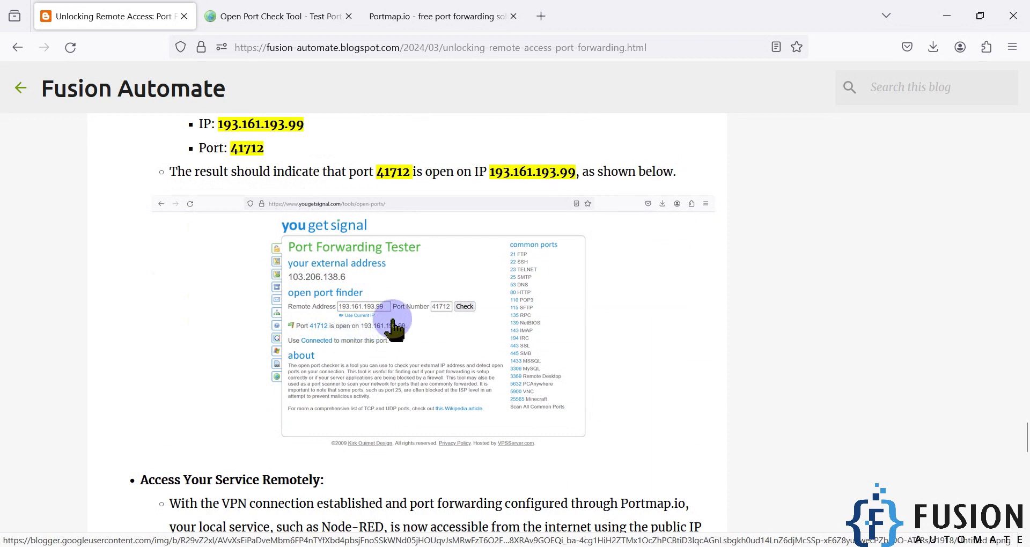
pyautogui.click(375, 546)
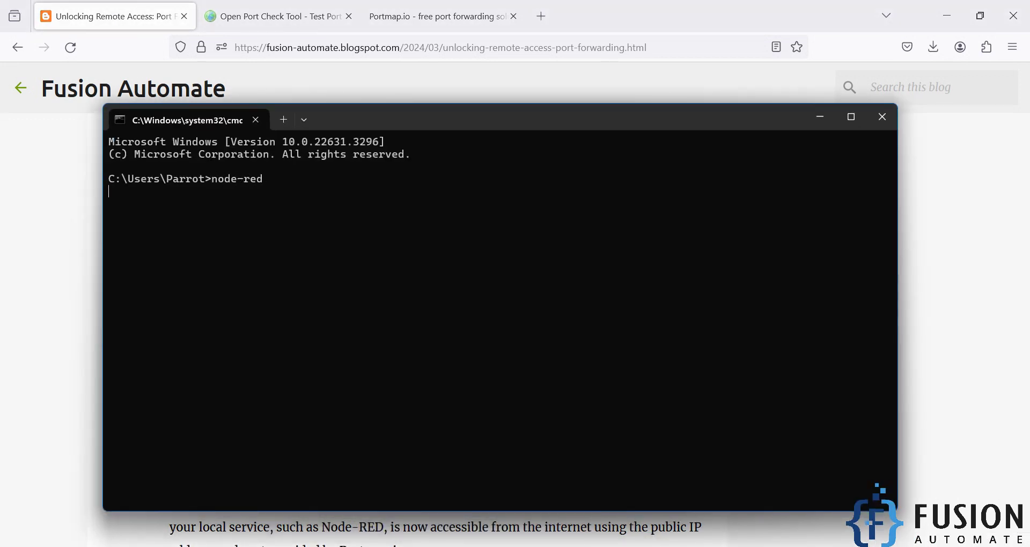
# - Run node-red to start the local server at 127.0.0.1:1880
pyautogui.write('node-red')
pyautogui.press('Return')
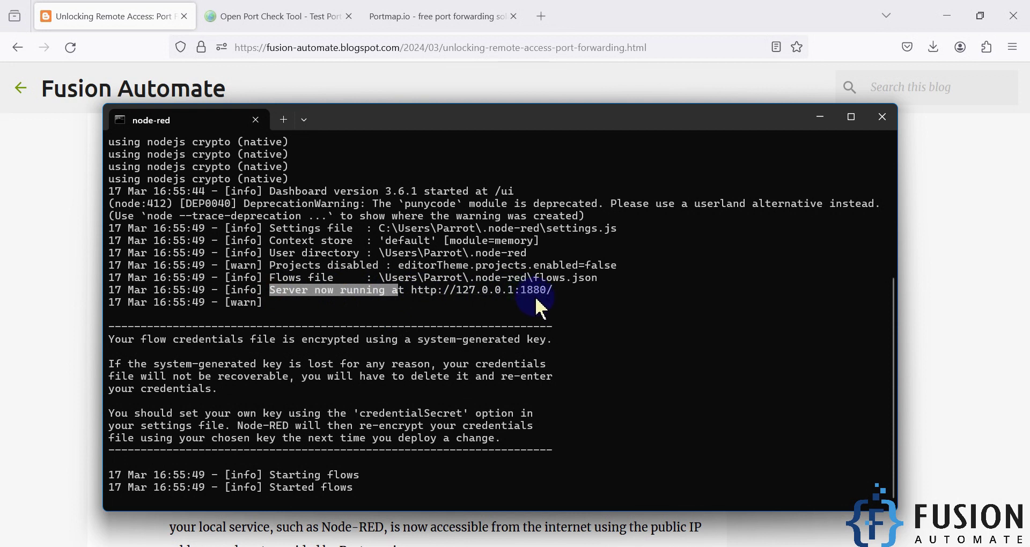
# - Recheck port 51350 on 193.161.193.99 in YouGetSignal and confirm it now reads open
pyautogui.click(294, 17)
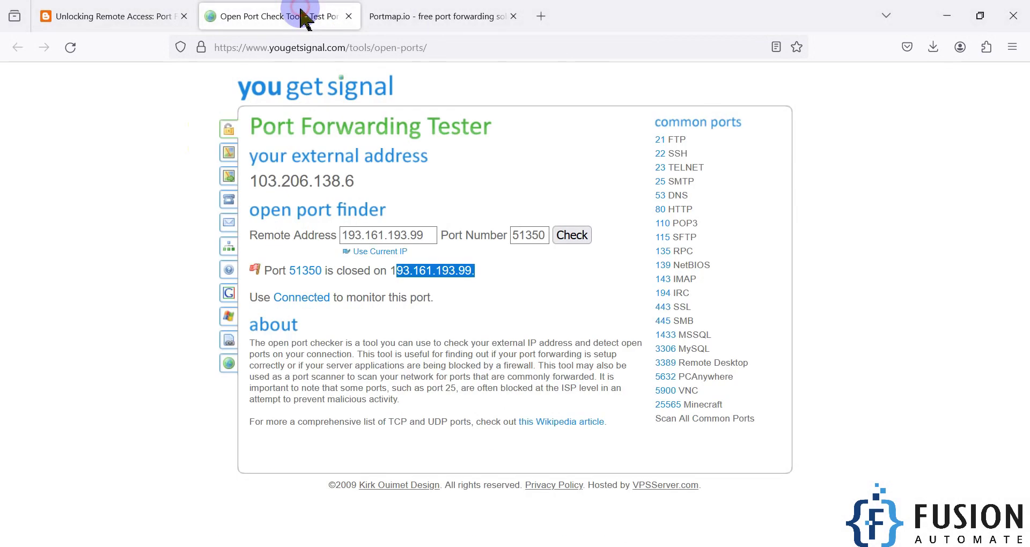
pyautogui.click(581, 238)
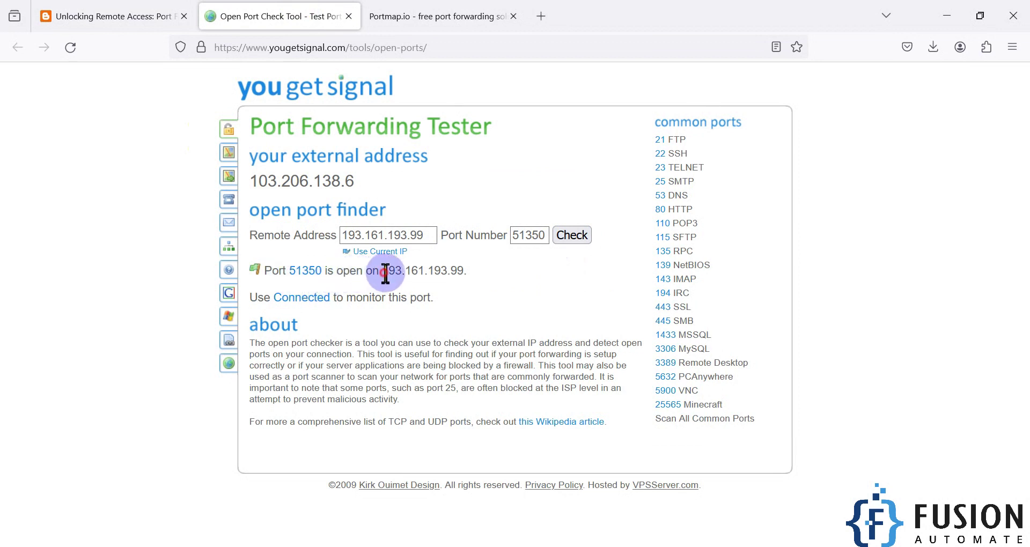
pyautogui.moveTo(383, 272); pyautogui.dragTo(459, 274)
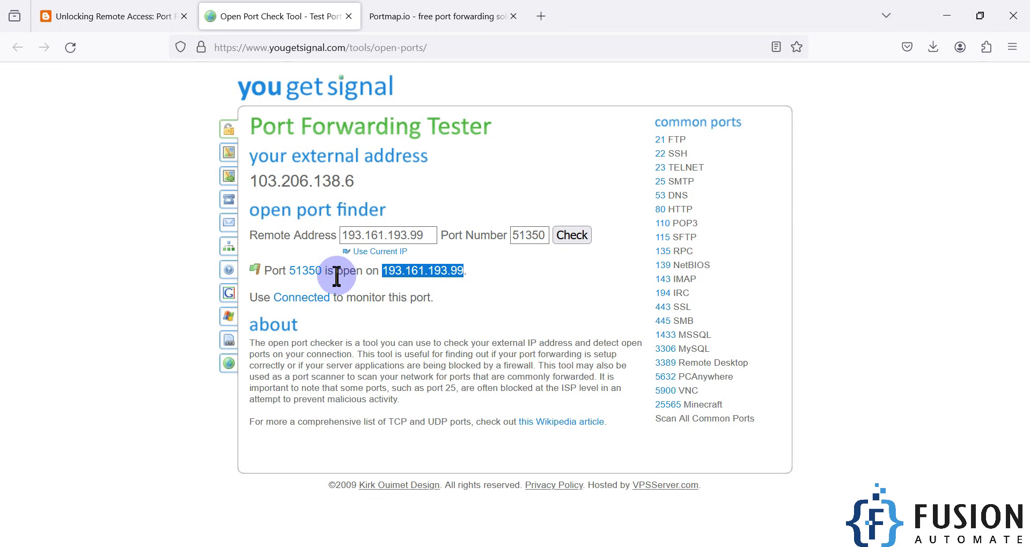
pyautogui.click(81, 16)
# - Compare with the blog's Verify Port Forwarding sample result showing port 41712 open
pyautogui.scroll(4, 402, 270)
pyautogui.tripleClick(205, 294)
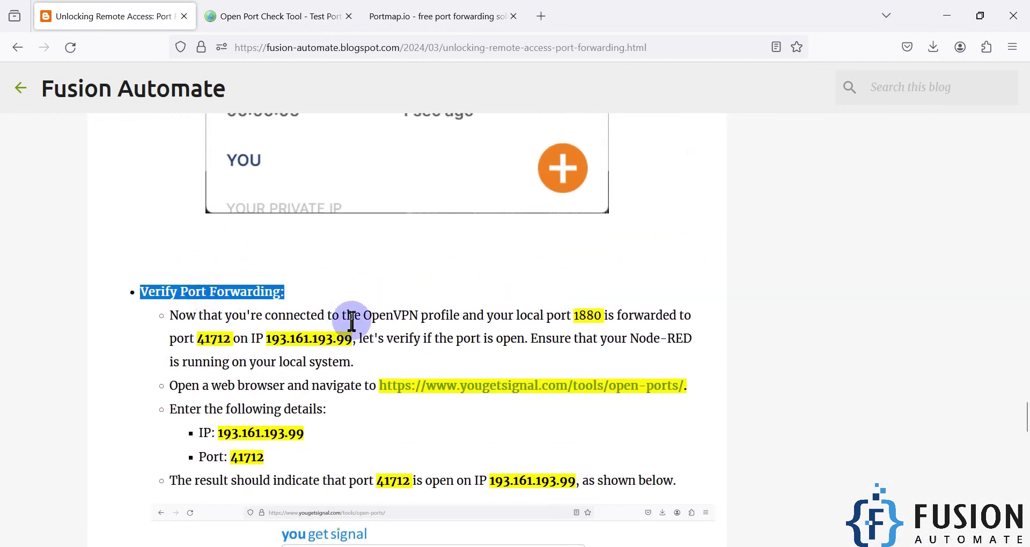
pyautogui.scroll(-3, 346, 301)
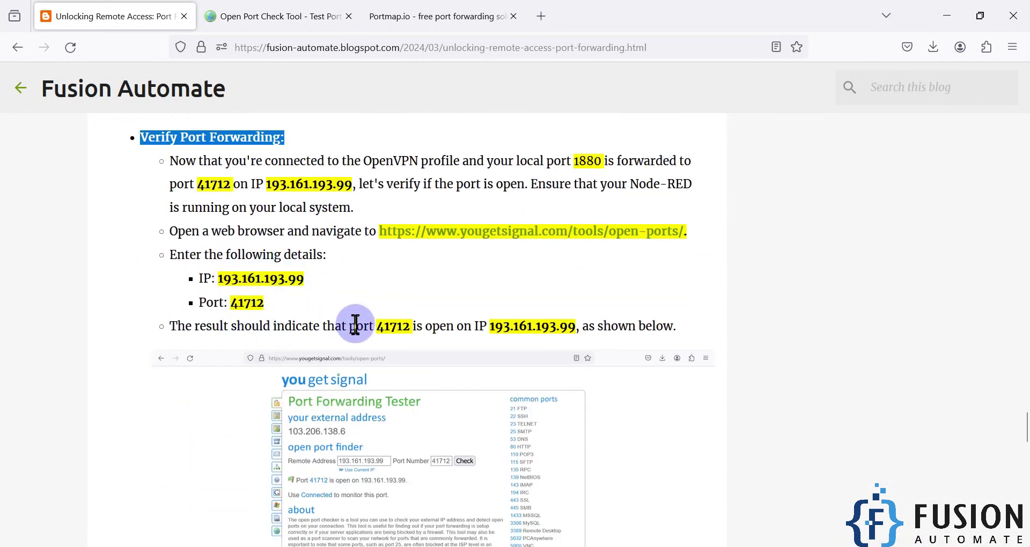
pyautogui.scroll(-5, 421, 308)
pyautogui.scroll(3, 425, 312)
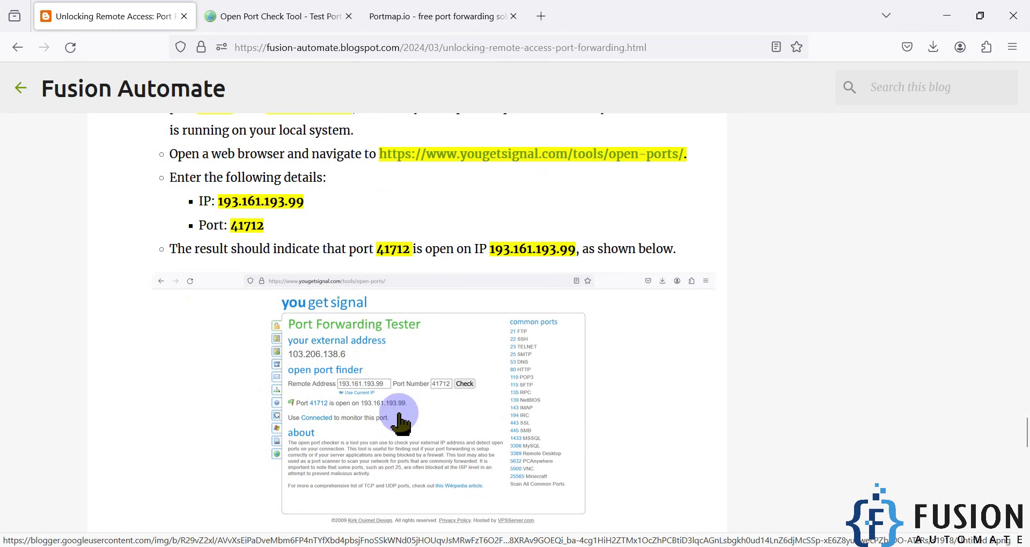
pyautogui.click(1012, 47)
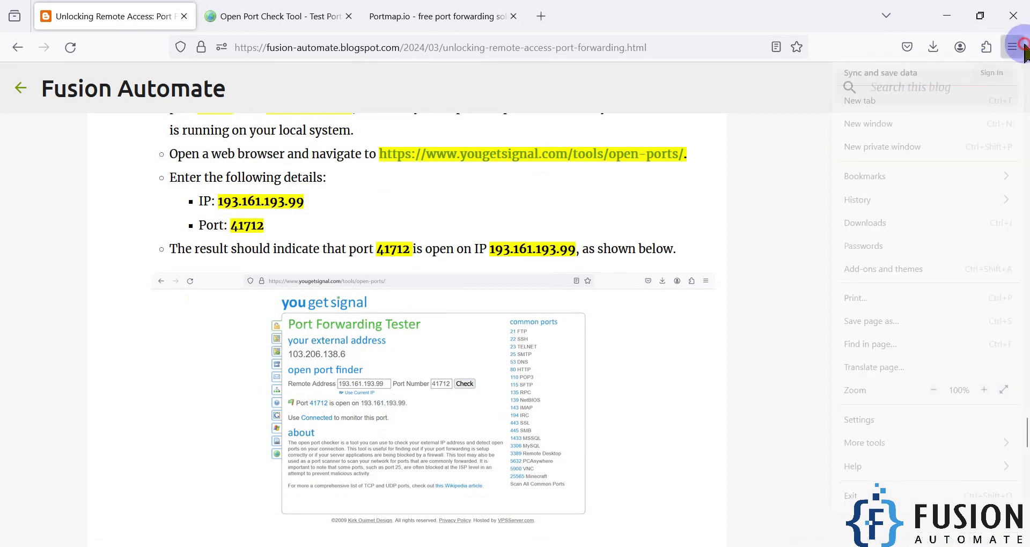
# - Open a private window and enter the server IP 193.161.193.99 copied from the tester
pyautogui.click(923, 149)
pyautogui.moveTo(607, 18); pyautogui.dragTo(779, 177)
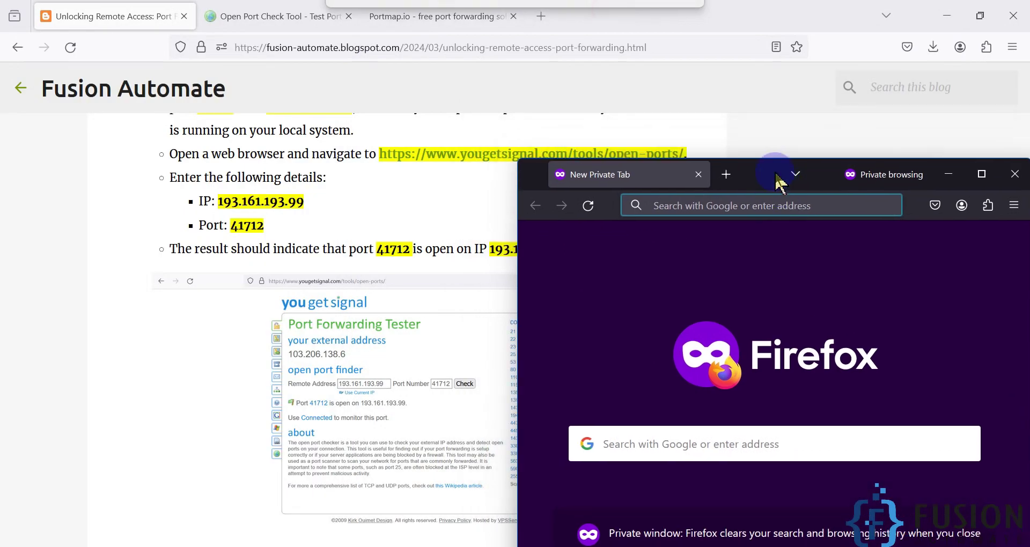
pyautogui.click(302, 202)
pyautogui.moveTo(302, 202); pyautogui.dragTo(217, 202)
pyautogui.click(273, 16)
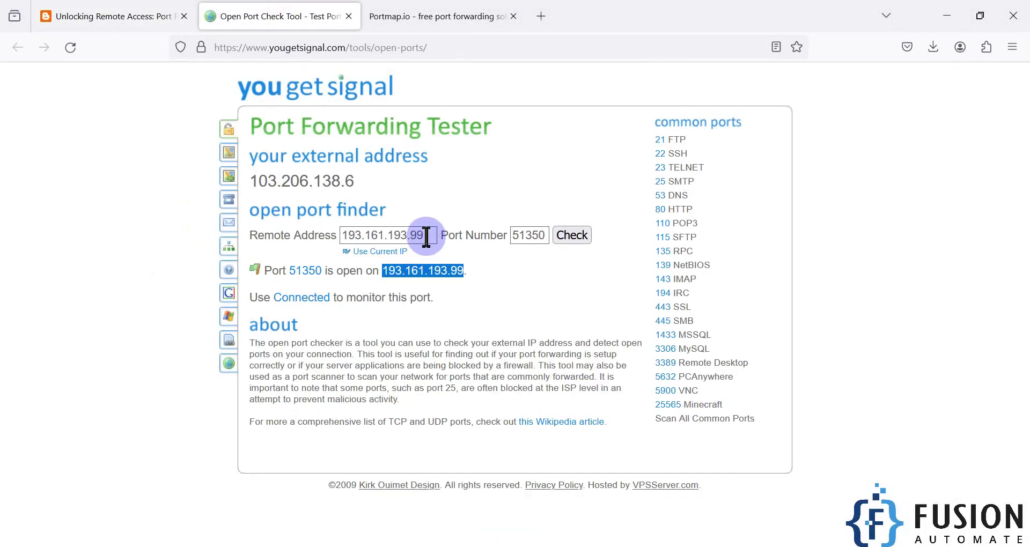
pyautogui.moveTo(426, 235); pyautogui.dragTo(265, 236)
pyautogui.hotkey('ctrl', 'c')
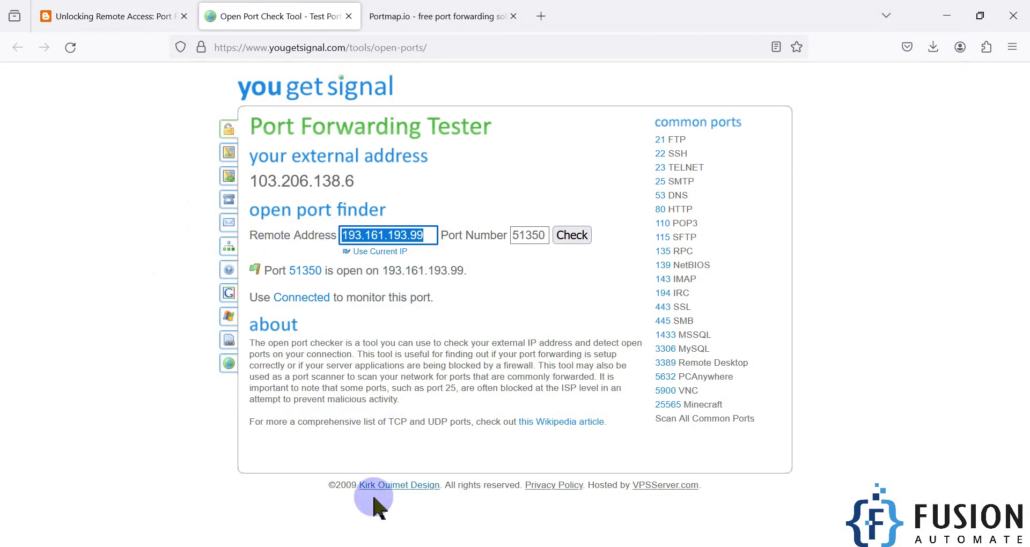
pyautogui.hotkey('alt', 'Tab')
pyautogui.hotkey('ctrl', 'v')
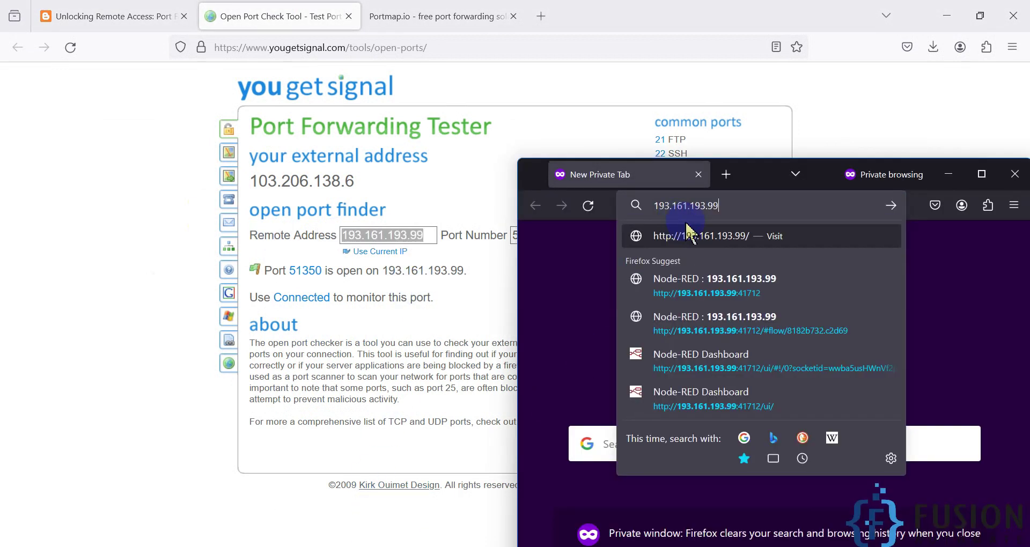
pyautogui.write(':41712/')
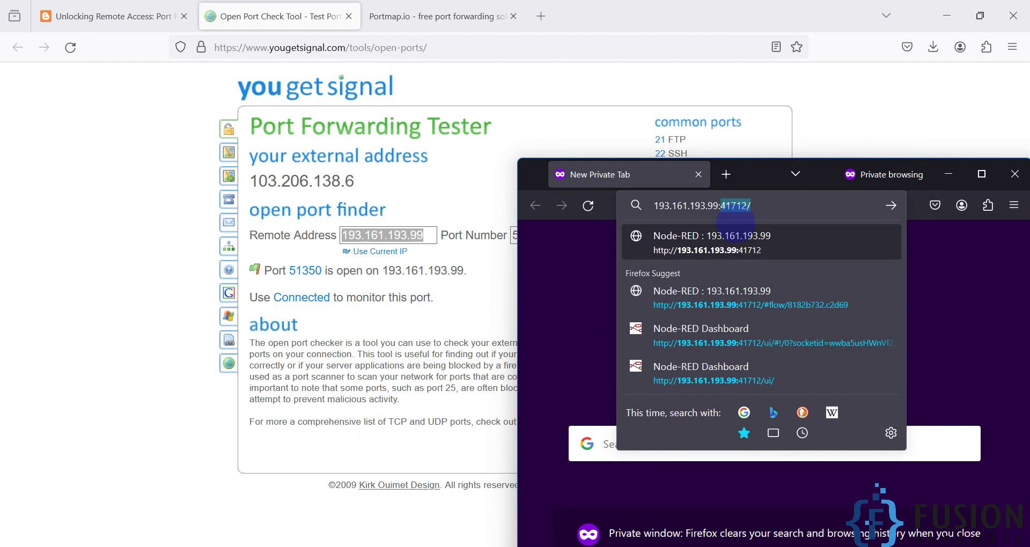
# - Append port 51350 and load Node-RED at 193.161.193.99:51350
pyautogui.moveTo(771, 177); pyautogui.dragTo(821, 169)
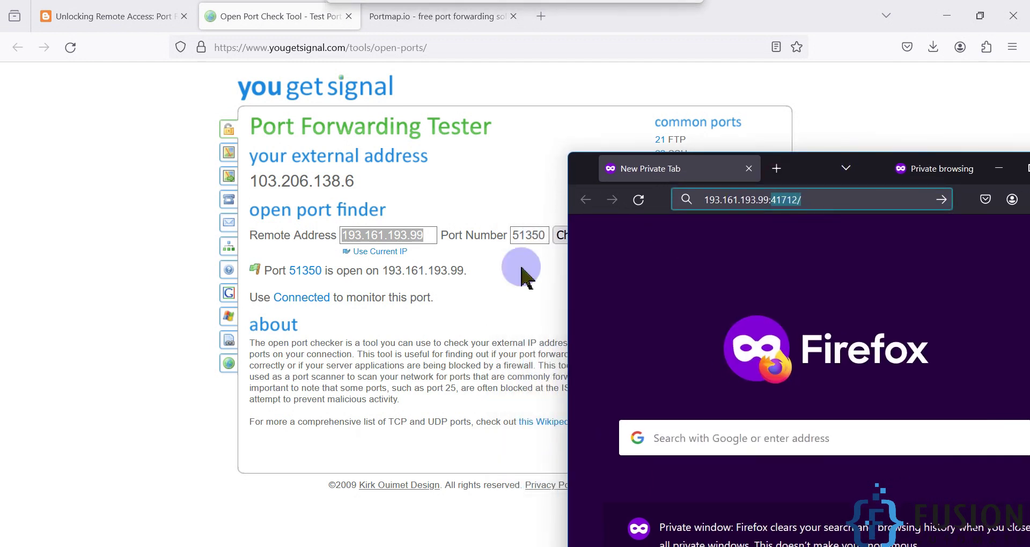
pyautogui.click(529, 236)
pyautogui.doubleClick(530, 236)
pyautogui.hotkey('ctrl', 'c')
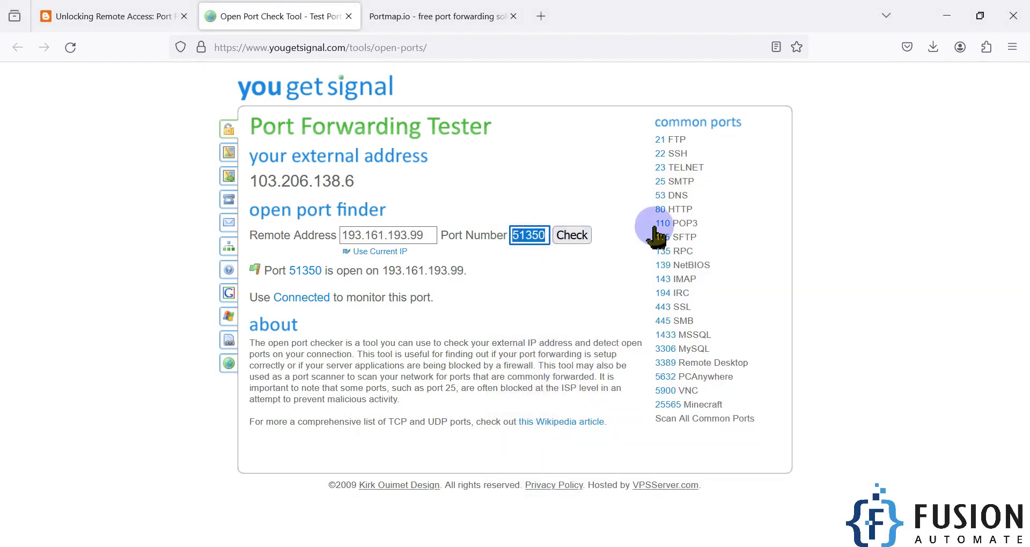
pyautogui.hotkey('alt', 'Tab')
pyautogui.hotkey('ctrl', 'v')
pyautogui.press('Return')
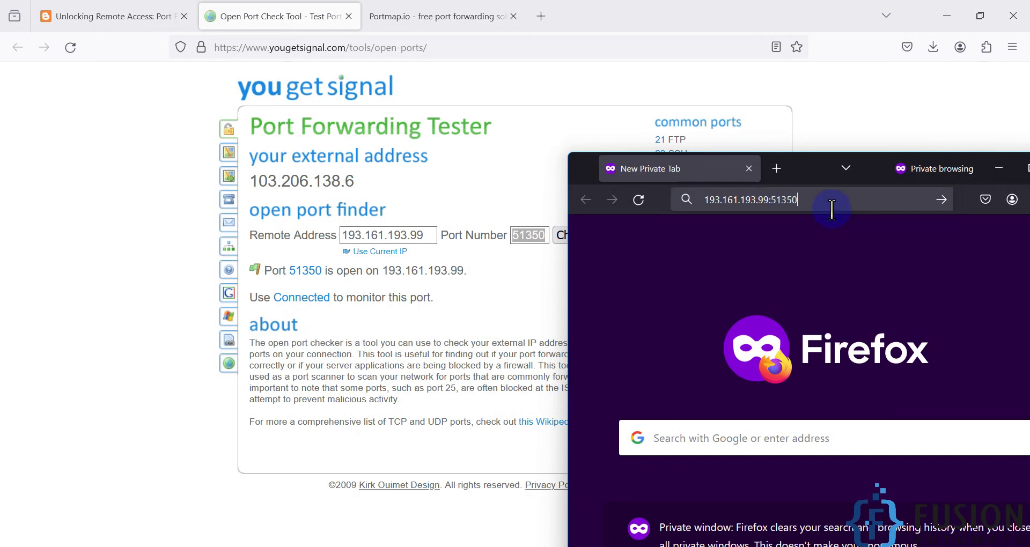
# - Load local Node-RED at 127.0.0.1:1880 in a new tab and detach it into its own window
pyautogui.moveTo(803, 165); pyautogui.dragTo(730, 72)
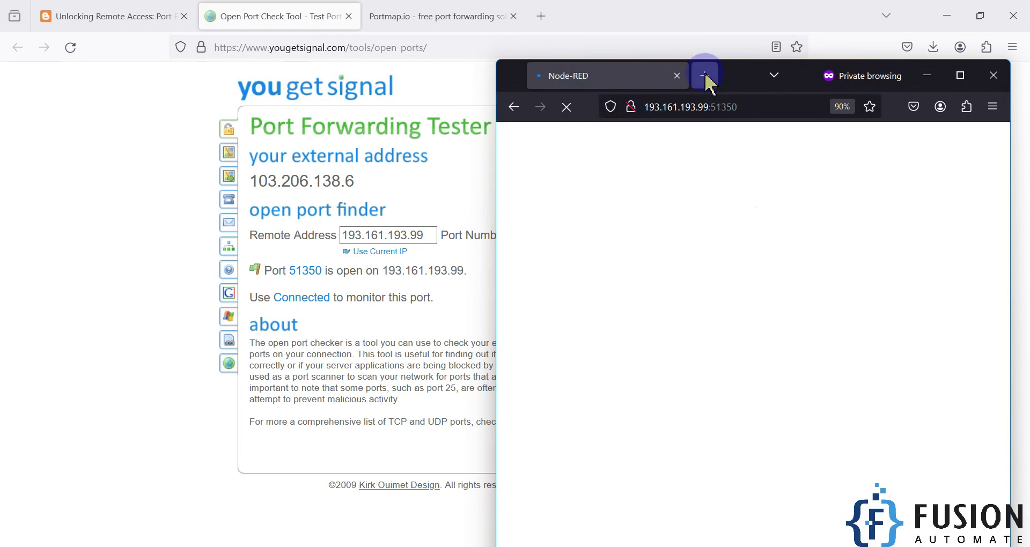
pyautogui.click(704, 76)
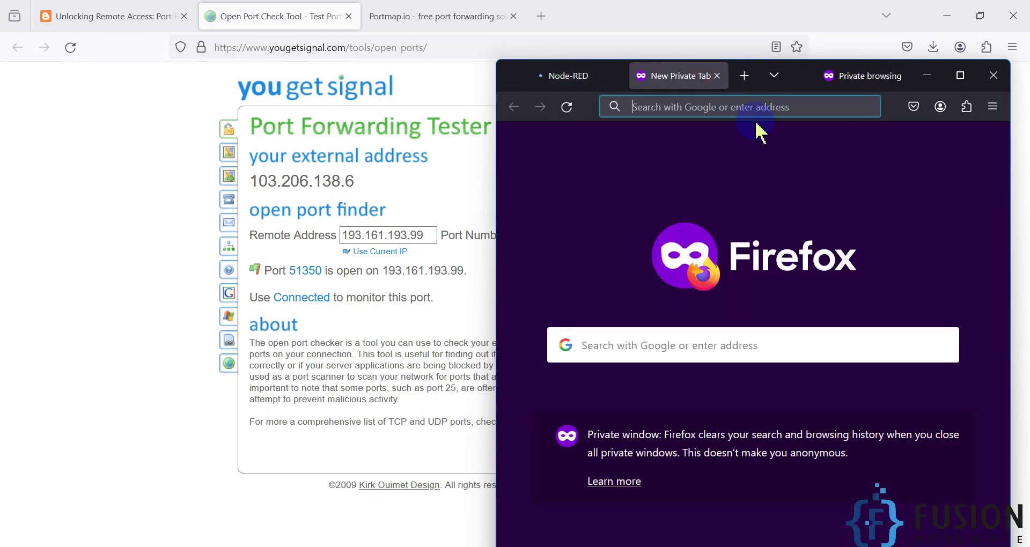
pyautogui.write('127.0.0.1:1880/')
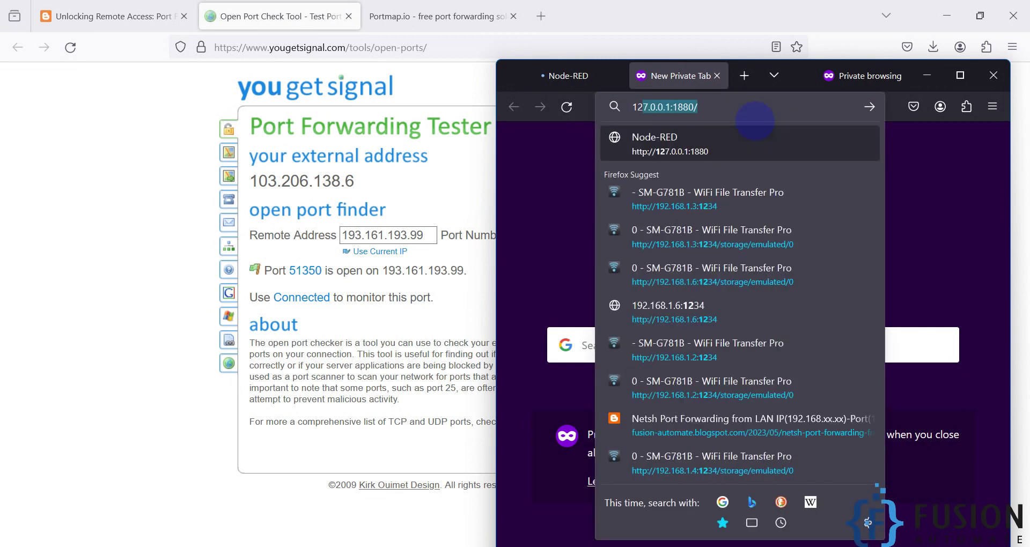
pyautogui.press('Return')
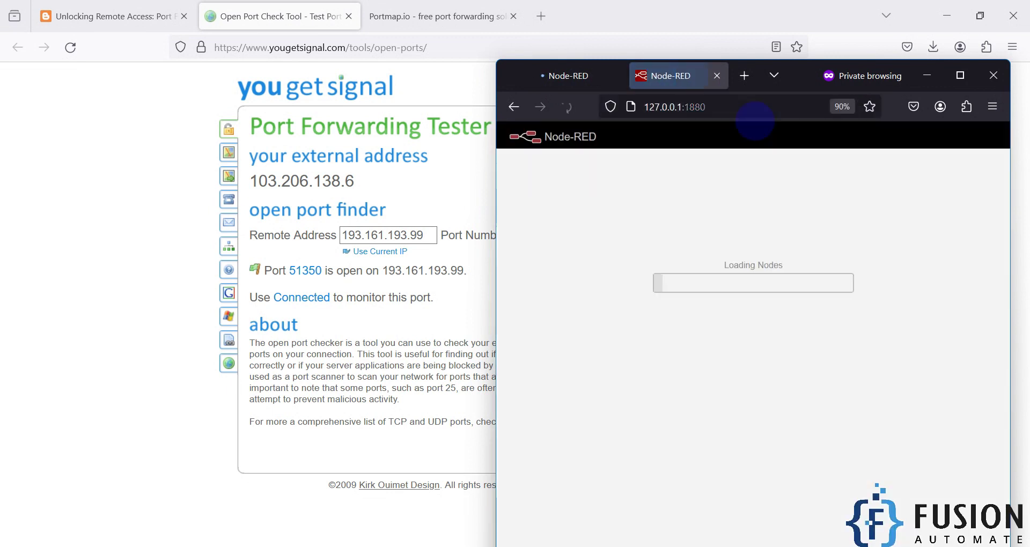
pyautogui.moveTo(660, 85); pyautogui.dragTo(248, 177)
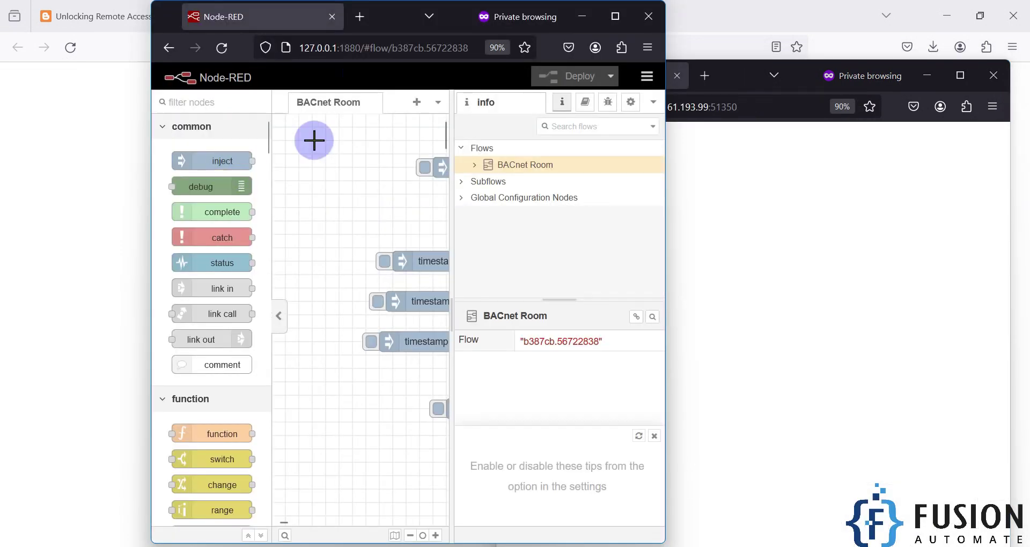
# - Snap the local editor left and the remote editor right, toggling their sidebars to compare BACnet Room
pyautogui.moveTo(391, 32); pyautogui.dragTo(5, 133)
pyautogui.click(638, 96)
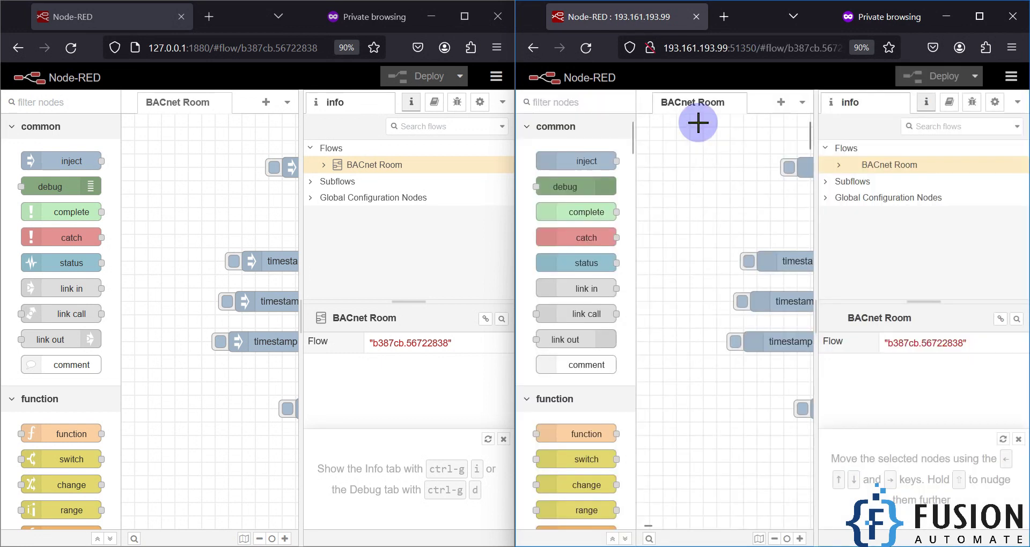
pyautogui.click(290, 318)
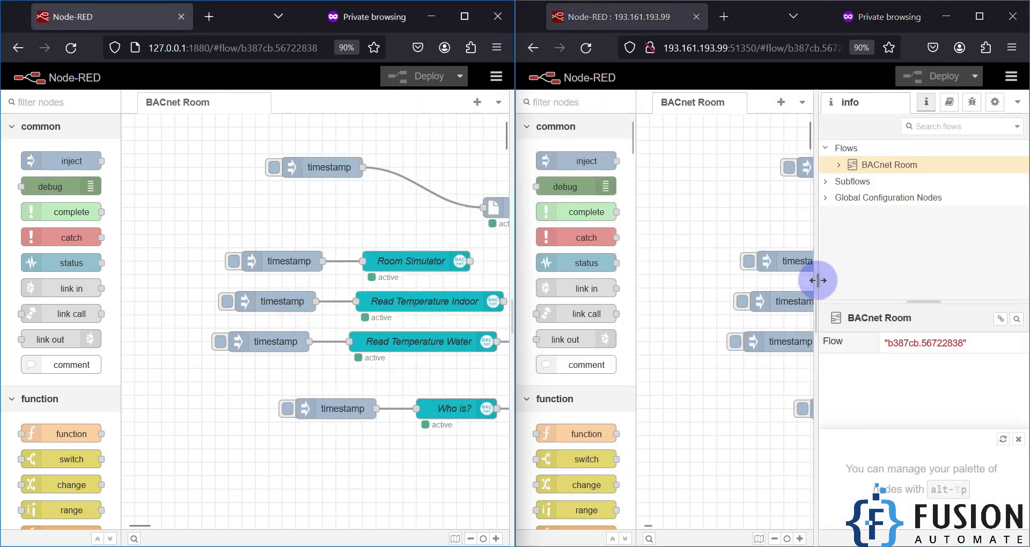
pyautogui.click(808, 316)
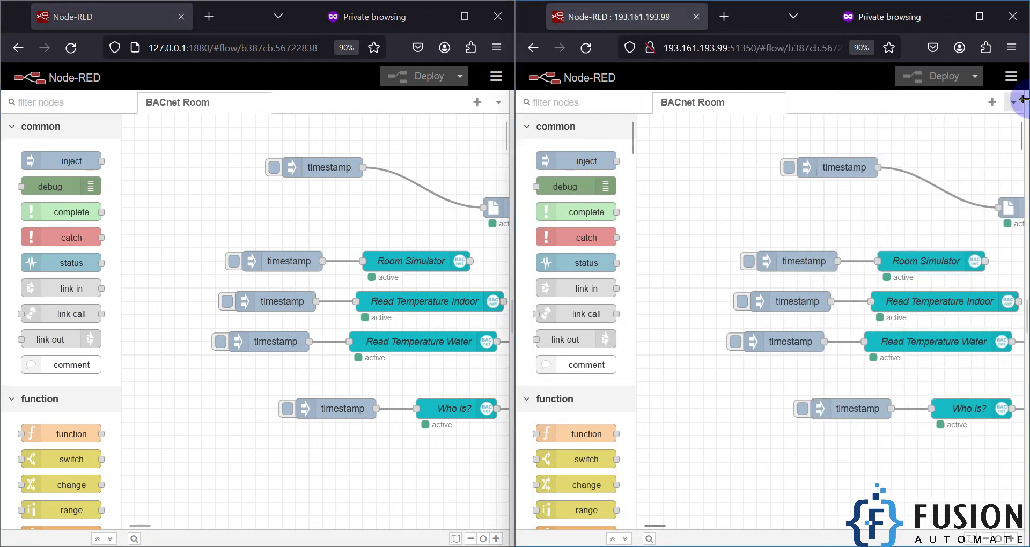
pyautogui.click(1021, 316)
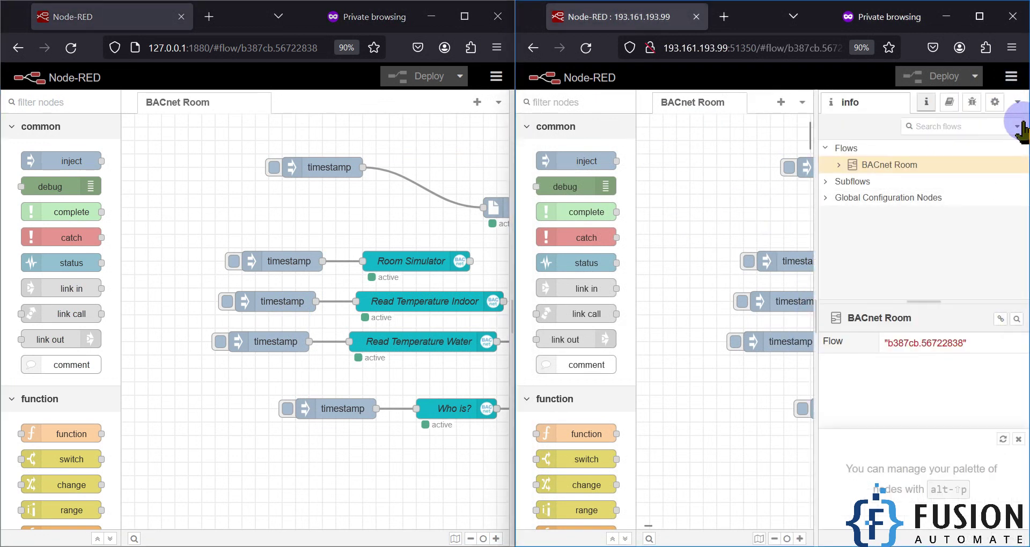
pyautogui.click(1011, 89)
pyautogui.moveTo(935, 263)
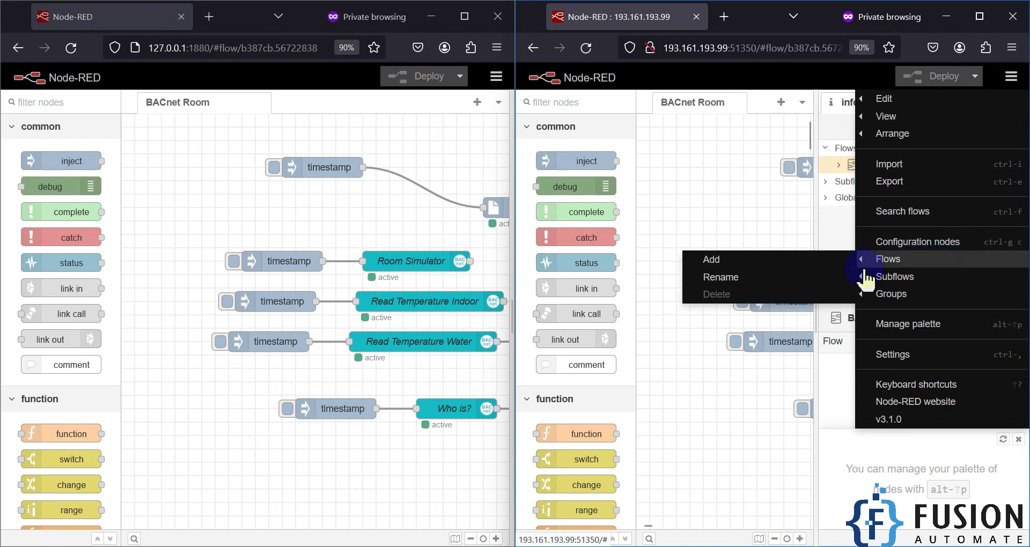
# - In the remote editor, add an empty Flow 1 and delete the BACnet Room flow
pyautogui.click(801, 261)
pyautogui.click(642, 103)
pyautogui.click(680, 104)
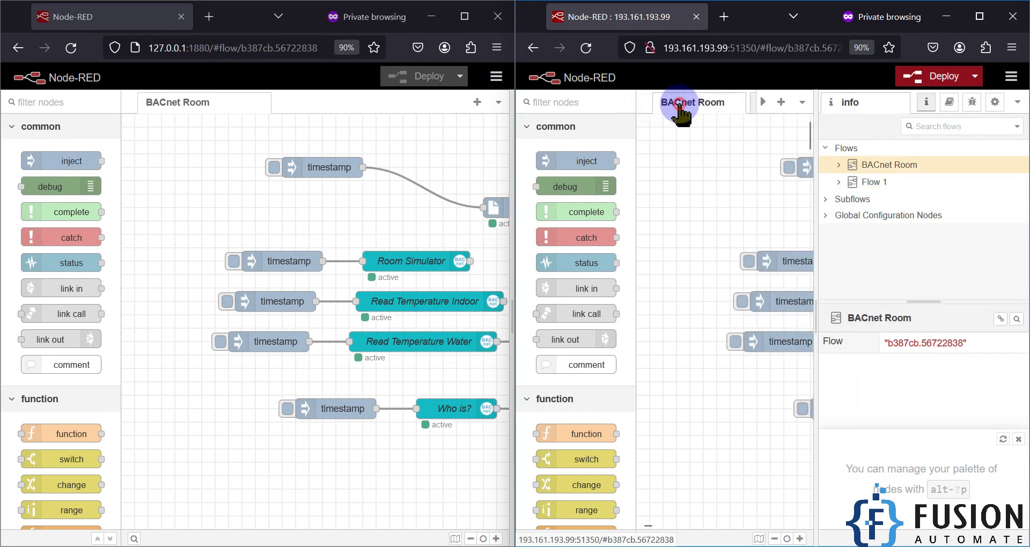
pyautogui.click(1010, 79)
pyautogui.moveTo(821, 262)
pyautogui.click(745, 294)
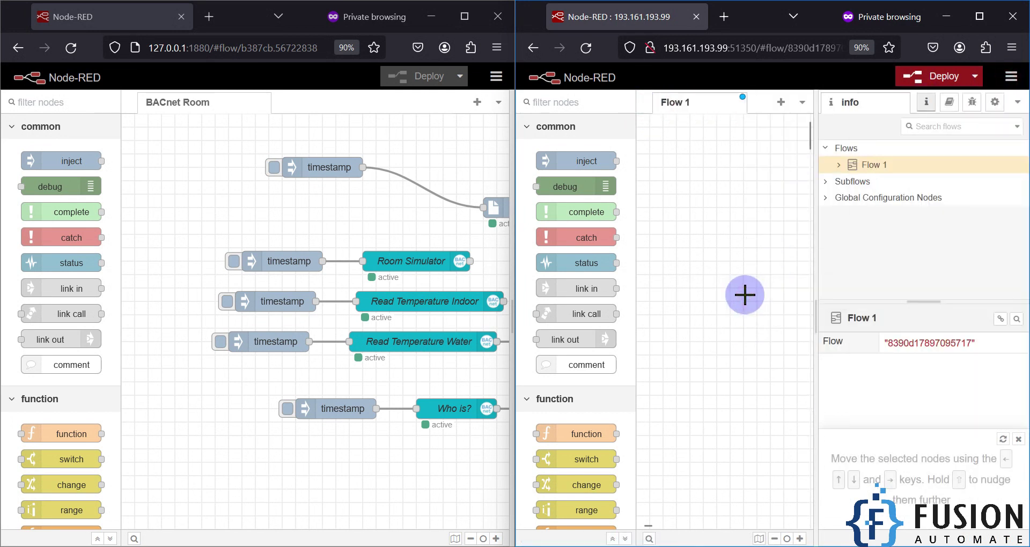
# - Deploy from the remote editor and merge the updated flows into the local editor
pyautogui.click(915, 74)
pyautogui.click(279, 141)
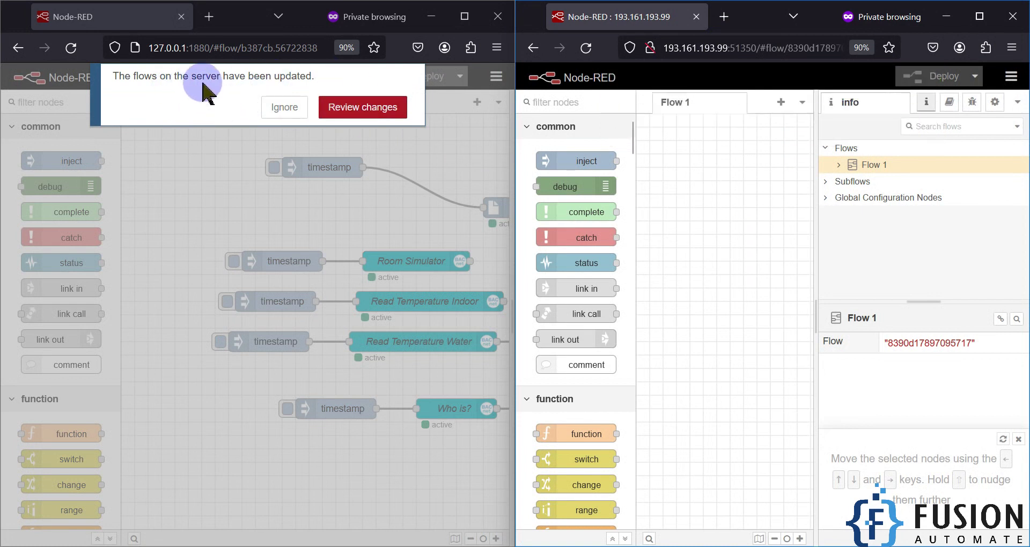
pyautogui.click(360, 109)
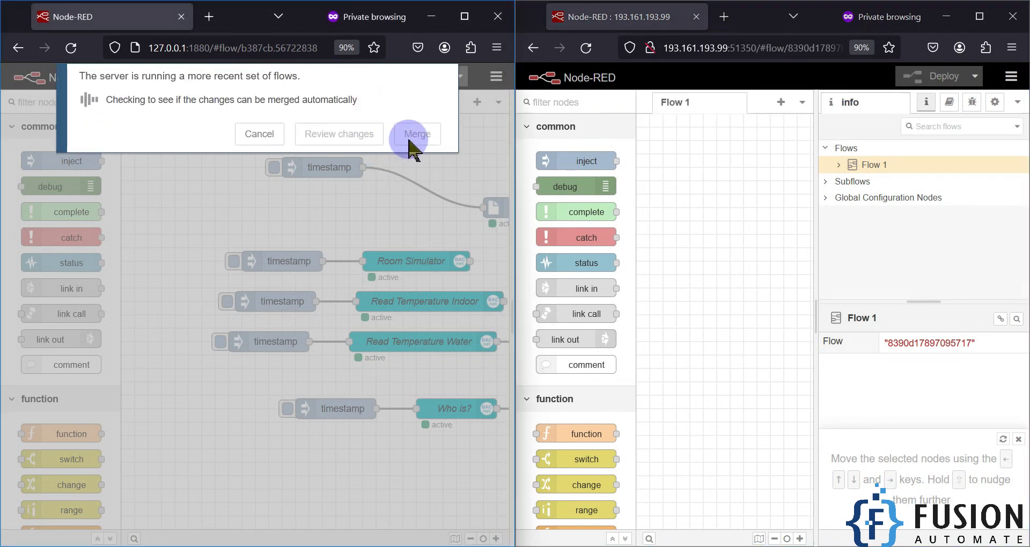
pyautogui.click(412, 140)
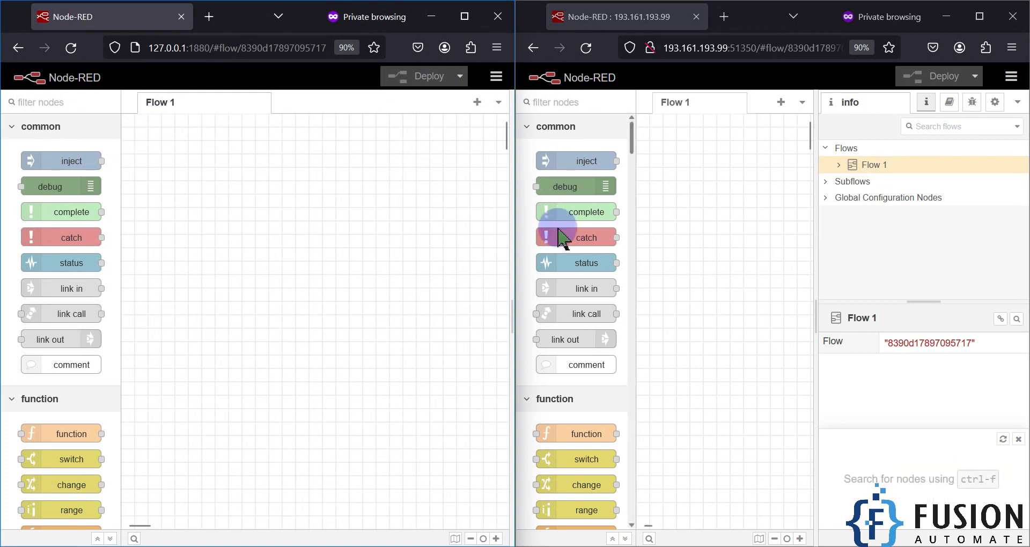
# - Place a dashboard button node on Flow 1 and open its settings
pyautogui.scroll(-15, 101, 302)
pyautogui.scroll(-15, 101, 302)
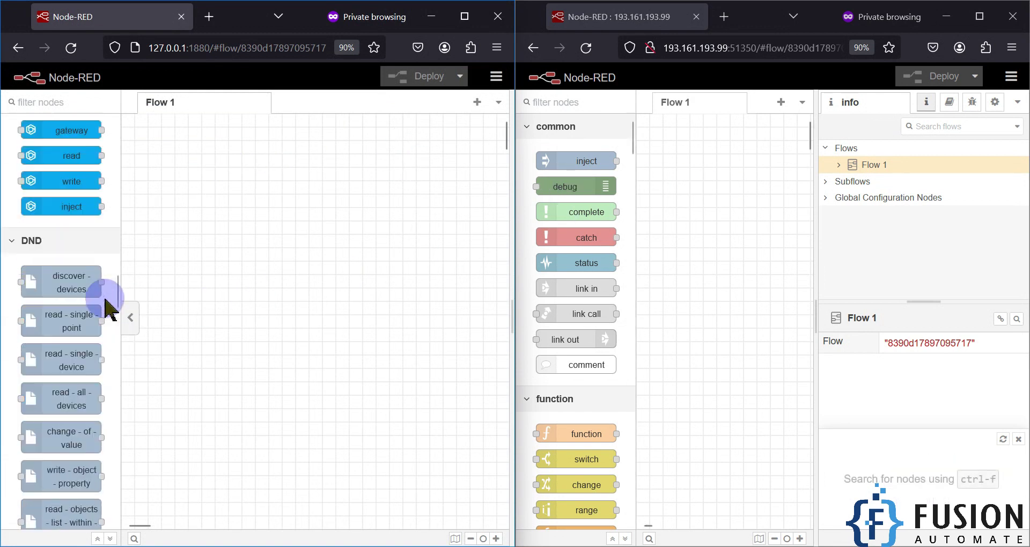
pyautogui.scroll(-15, 105, 307)
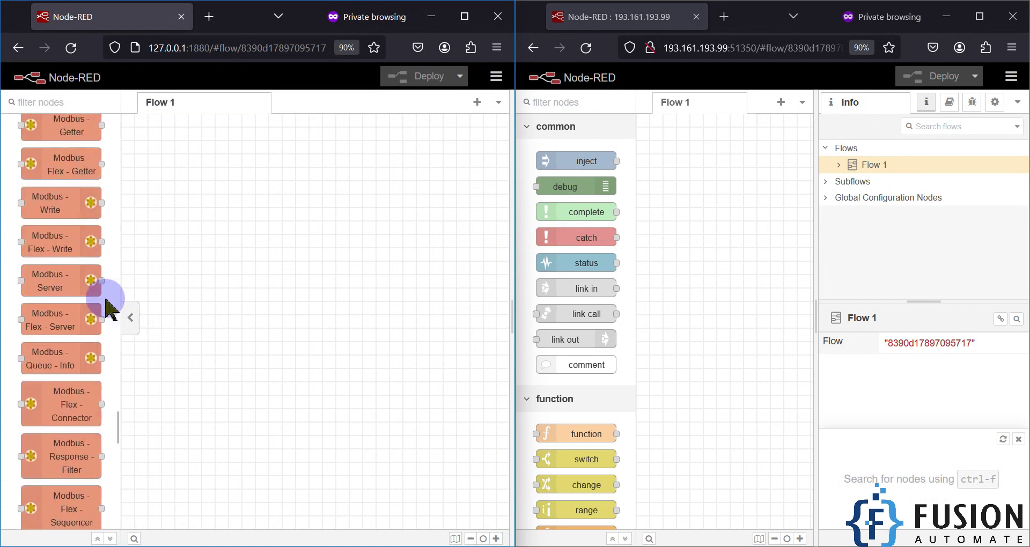
pyautogui.moveTo(64, 203); pyautogui.dragTo(322, 184)
pyautogui.doubleClick(303, 181)
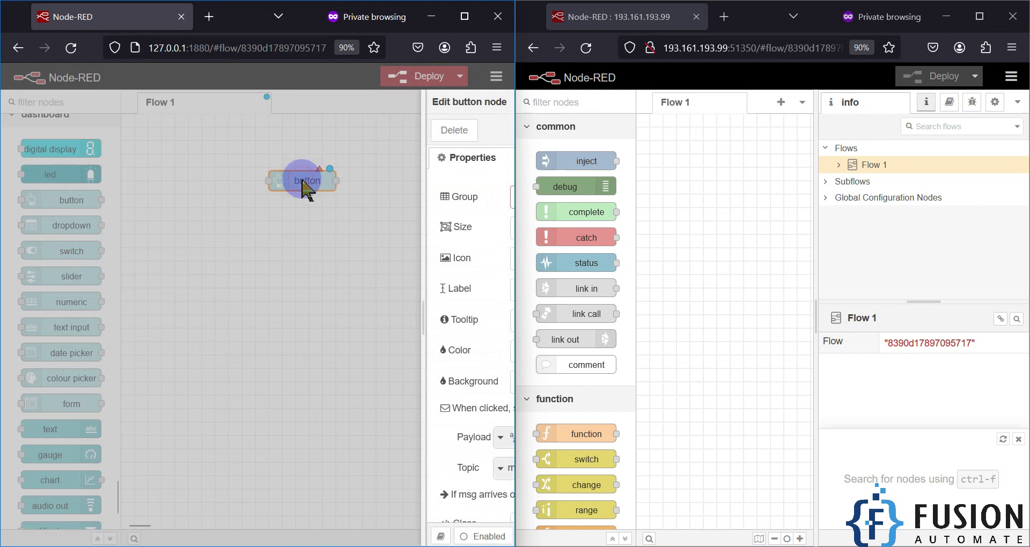
# - Assign the button to a new Default group on a new Home tab, then deploy
pyautogui.click(465, 204)
pyautogui.click(460, 225)
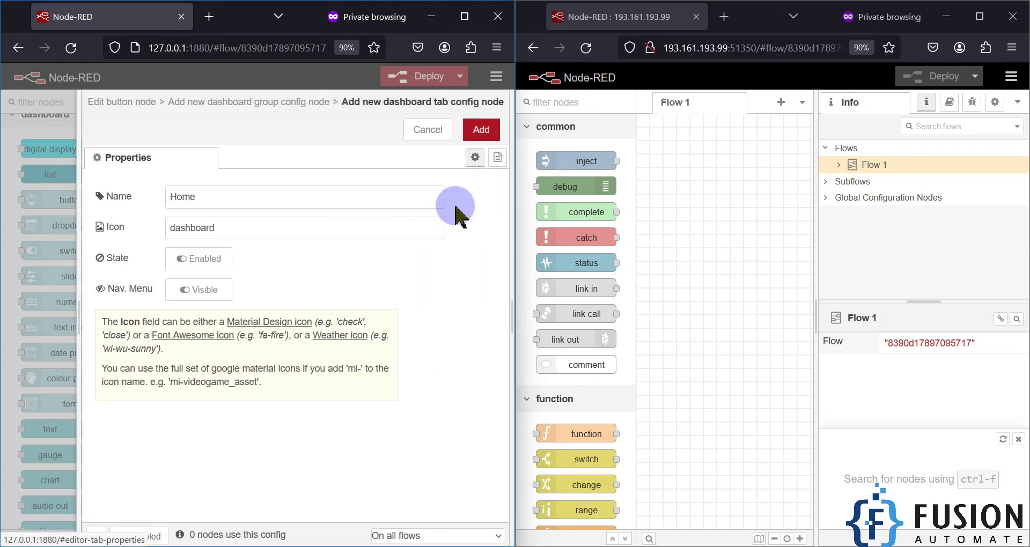
pyautogui.click(480, 130)
pyautogui.click(482, 132)
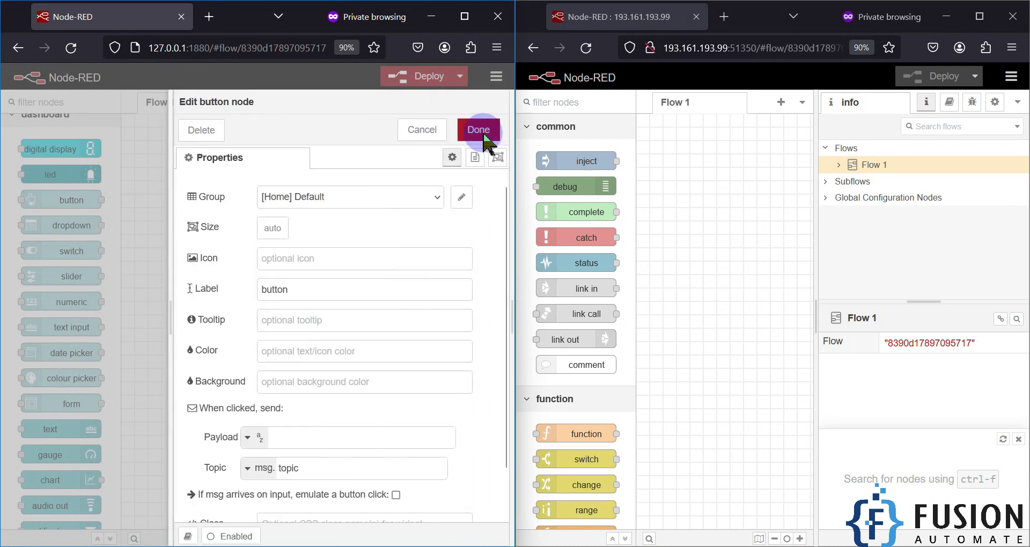
pyautogui.click(477, 130)
pyautogui.click(417, 77)
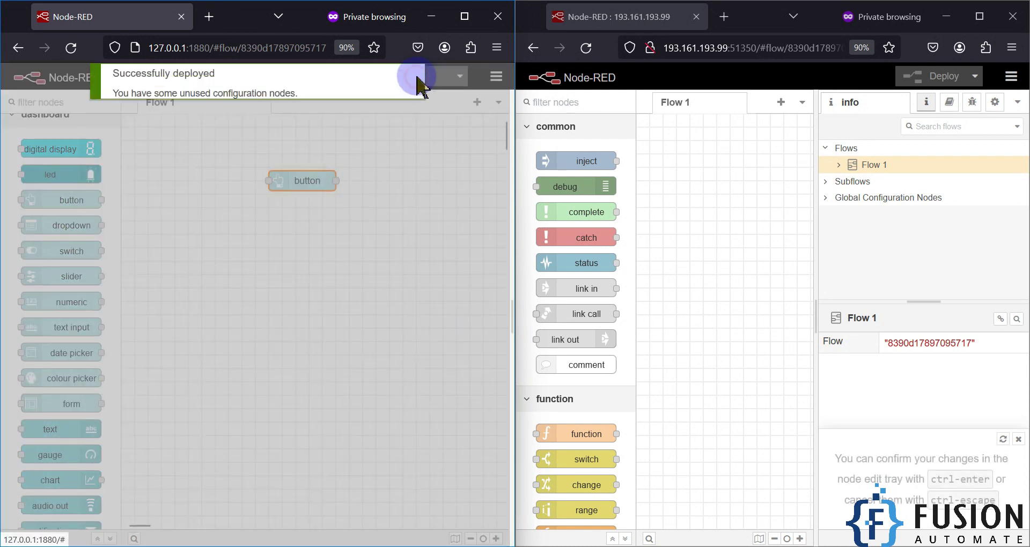
pyautogui.click(381, 129)
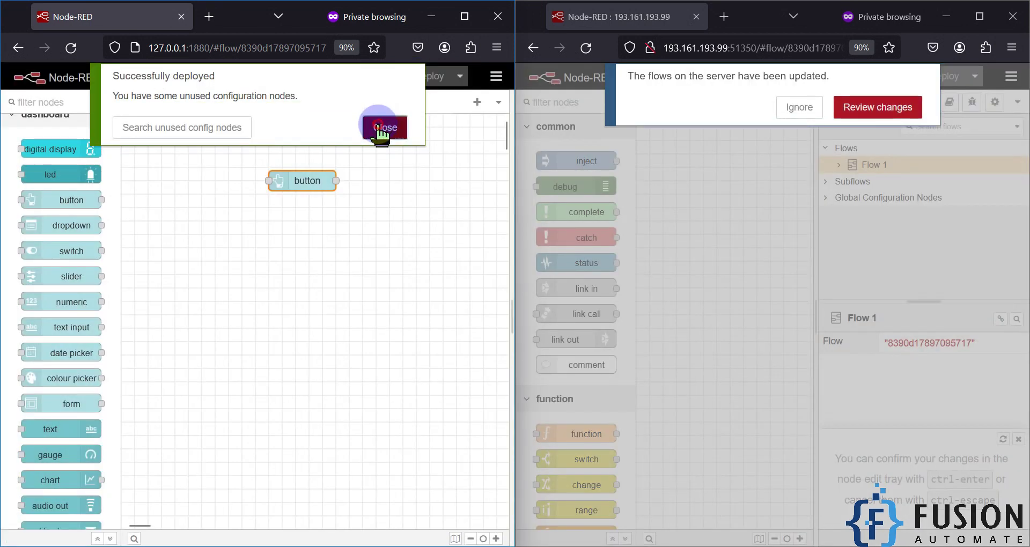
# - Merge the deployed button flow into the remote editor
pyautogui.click(875, 109)
pyautogui.click(945, 138)
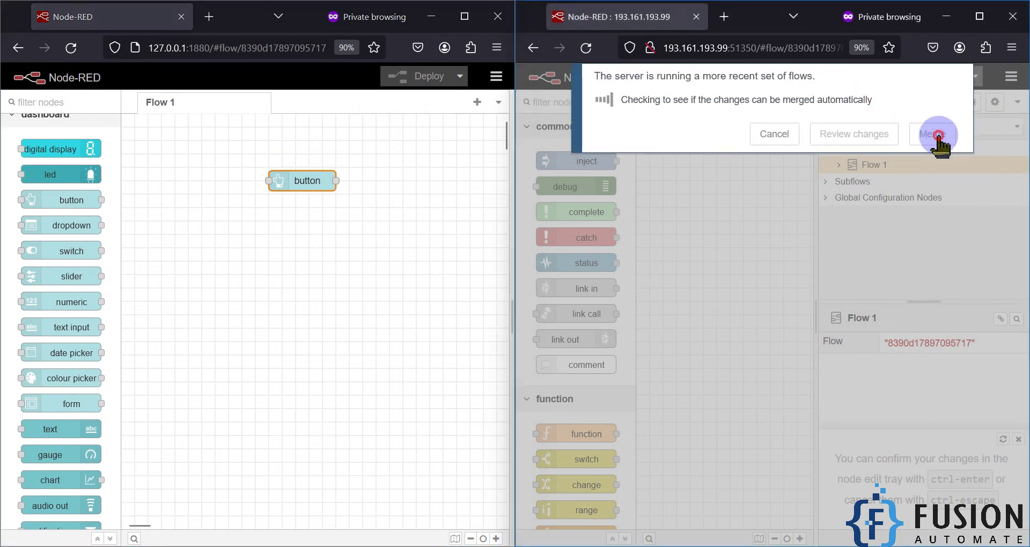
pyautogui.click(936, 136)
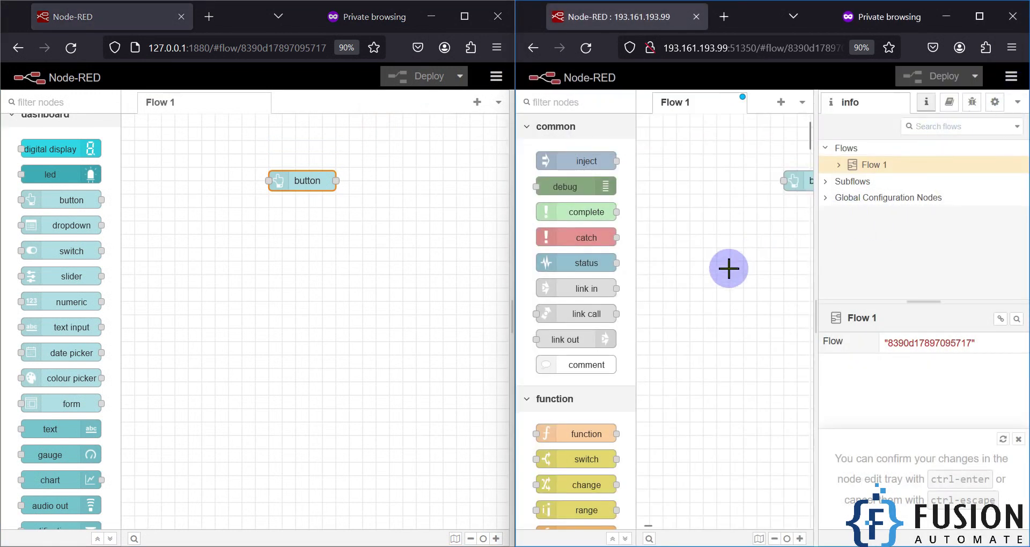
pyautogui.hscroll(3, 730, 270)
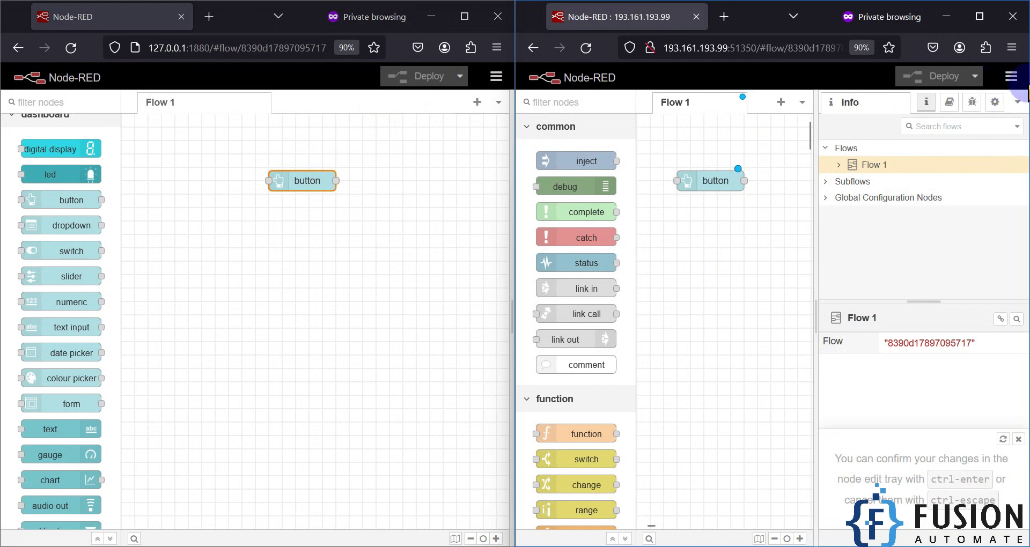
pyautogui.click(1012, 78)
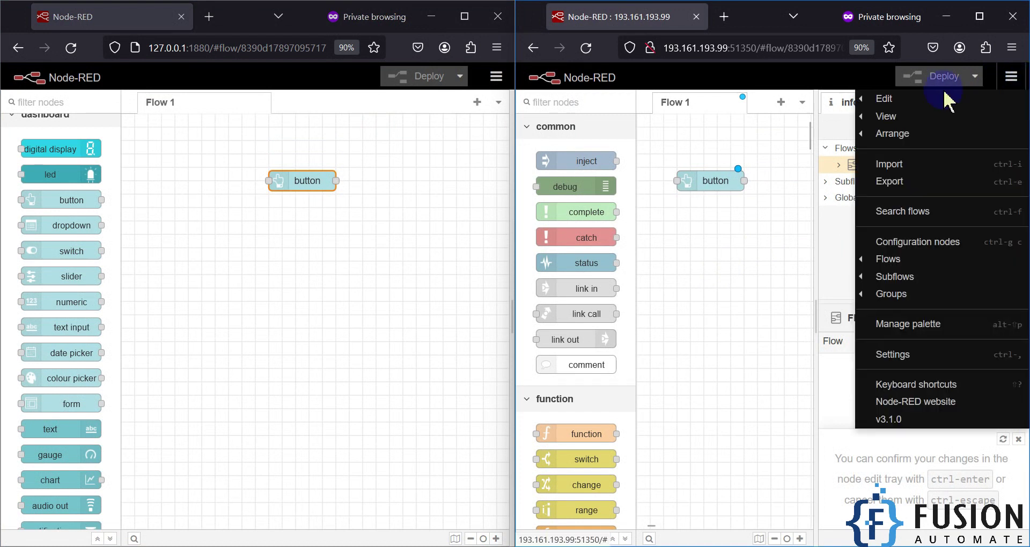
pyautogui.click(788, 284)
pyautogui.click(1017, 102)
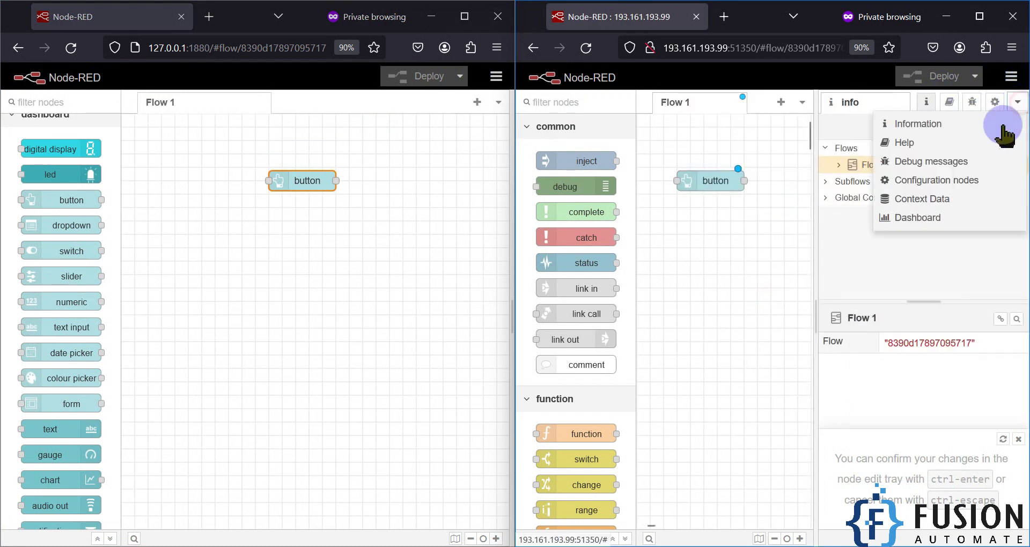
pyautogui.click(938, 214)
pyautogui.click(1014, 132)
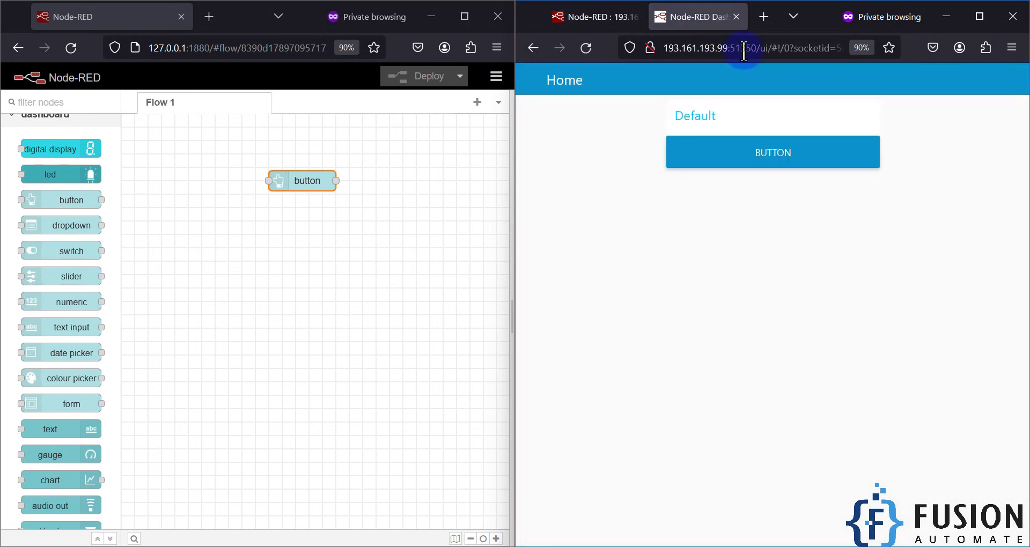
# - Open the local dashboard at 127.0.0.1:1880/ui from the local editor's Dashboard sidebar
pyautogui.click(496, 78)
pyautogui.click(263, 248)
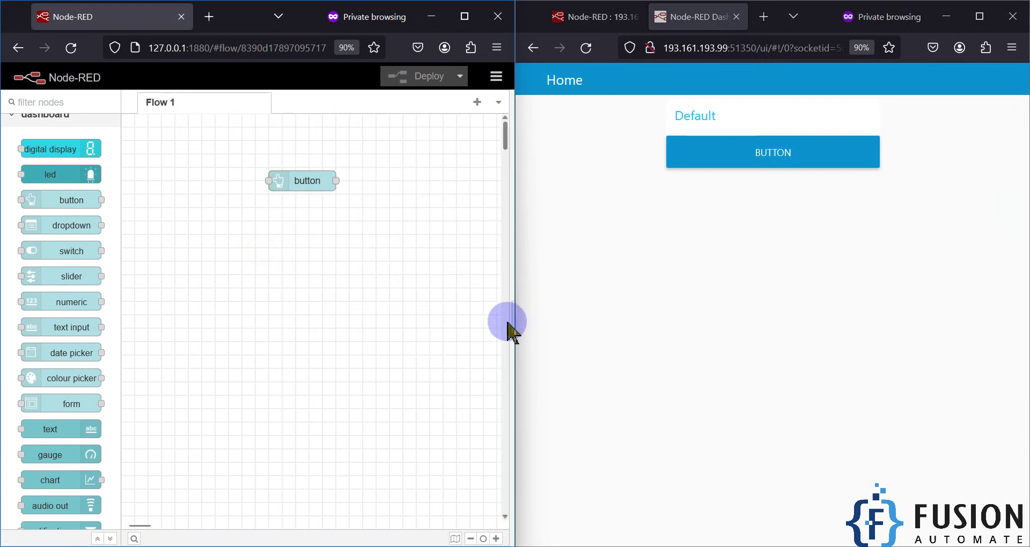
pyautogui.click(505, 319)
pyautogui.click(502, 103)
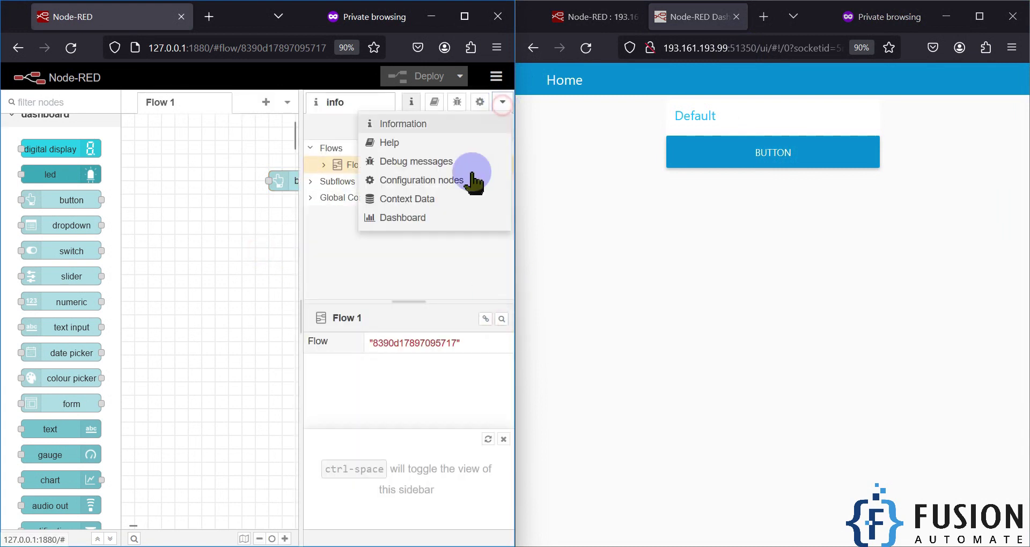
pyautogui.click(435, 215)
pyautogui.click(496, 132)
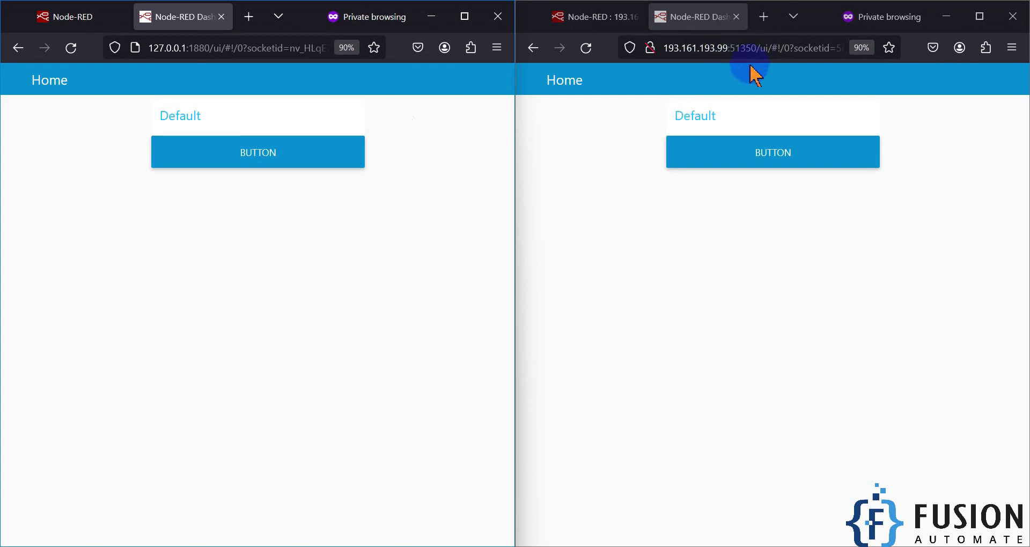
pyautogui.click(596, 22)
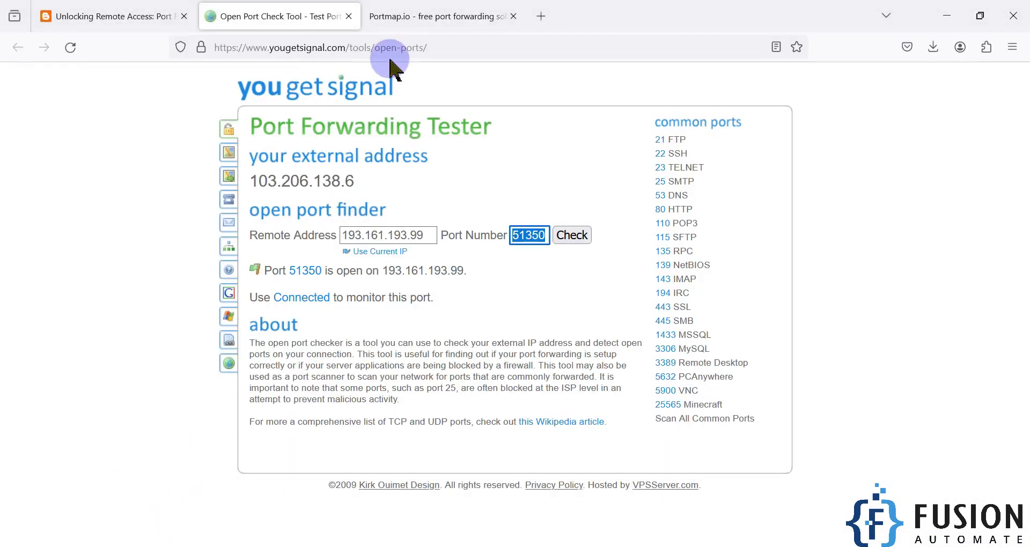
# - Copy public port 51350 from the Portmap.io rule and recheck it is open on 193.161.193.99
pyautogui.click(396, 16)
pyautogui.doubleClick(547, 311)
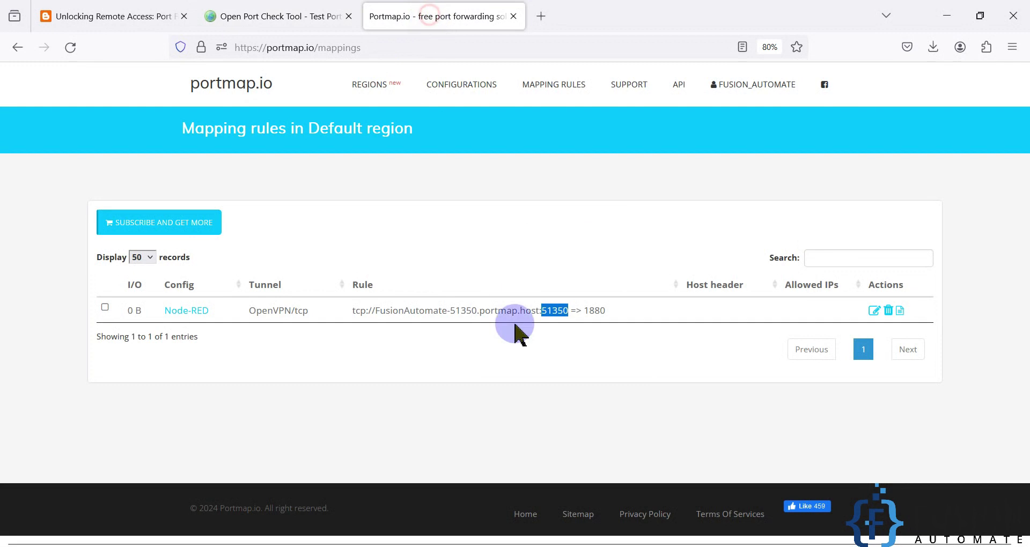
pyautogui.doubleClick(558, 310)
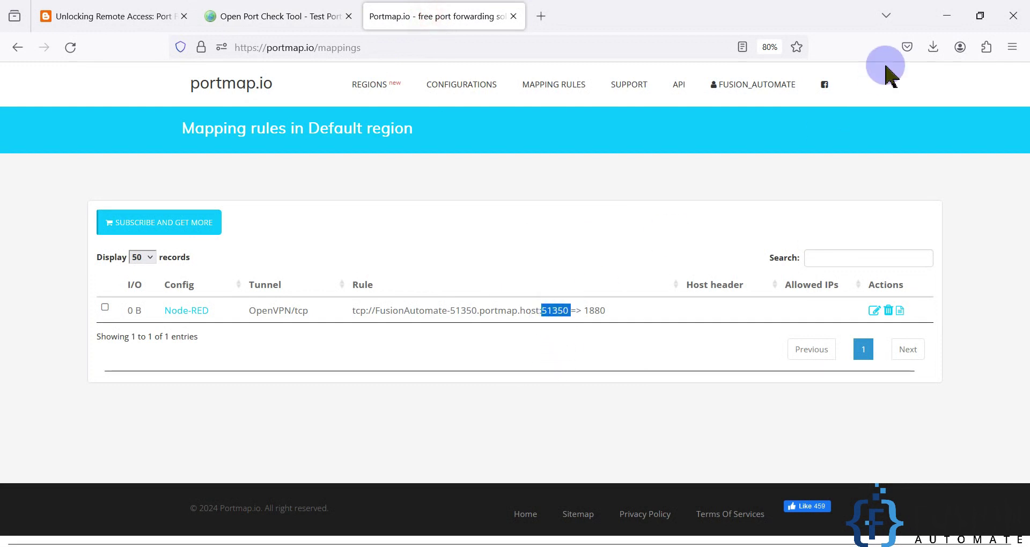
pyautogui.click(939, 17)
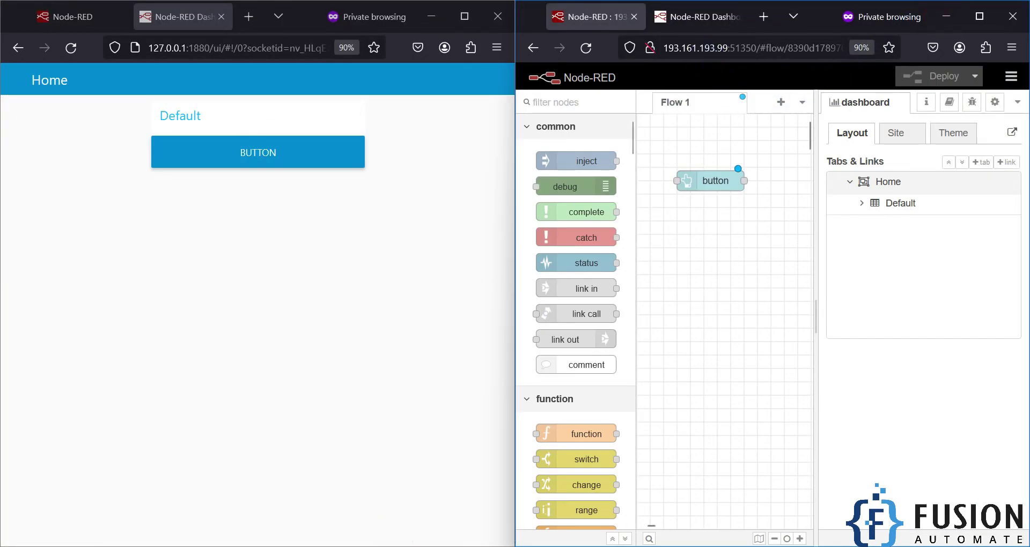
pyautogui.scroll(5, 306, 214)
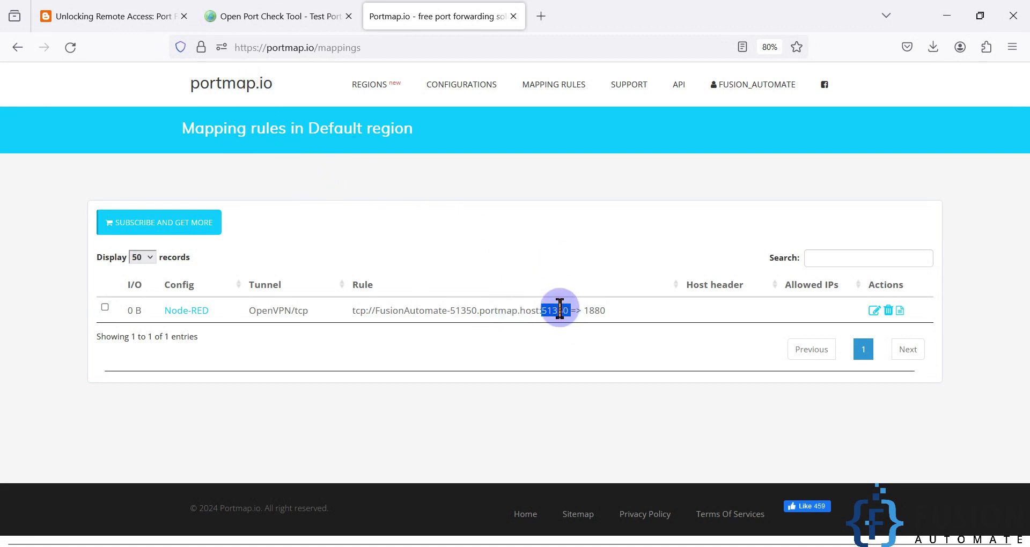
pyautogui.click(300, 16)
pyautogui.click(569, 239)
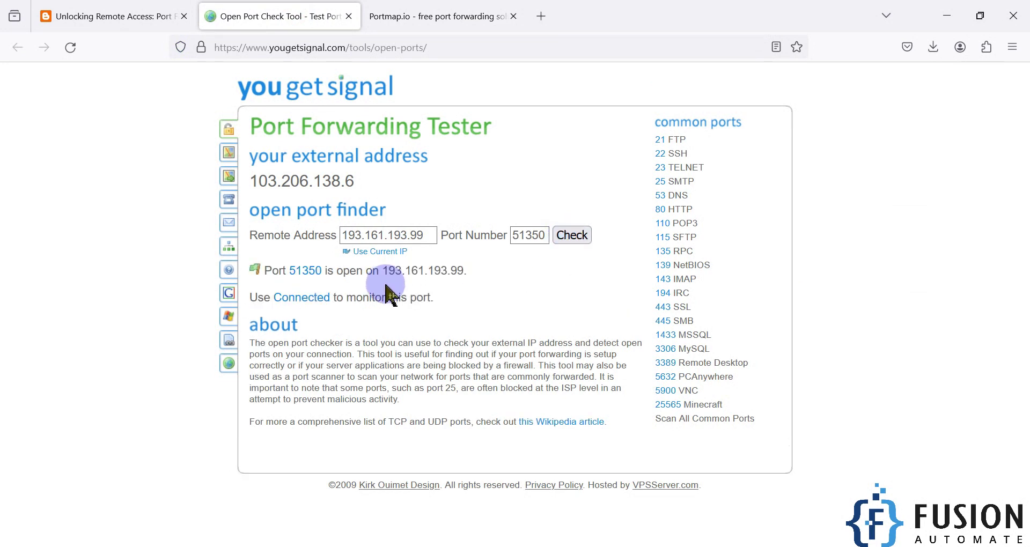
# - Scroll to the blog's Node-RED Dashboard example and enlarge its editor and dashboard screenshots
pyautogui.click(134, 16)
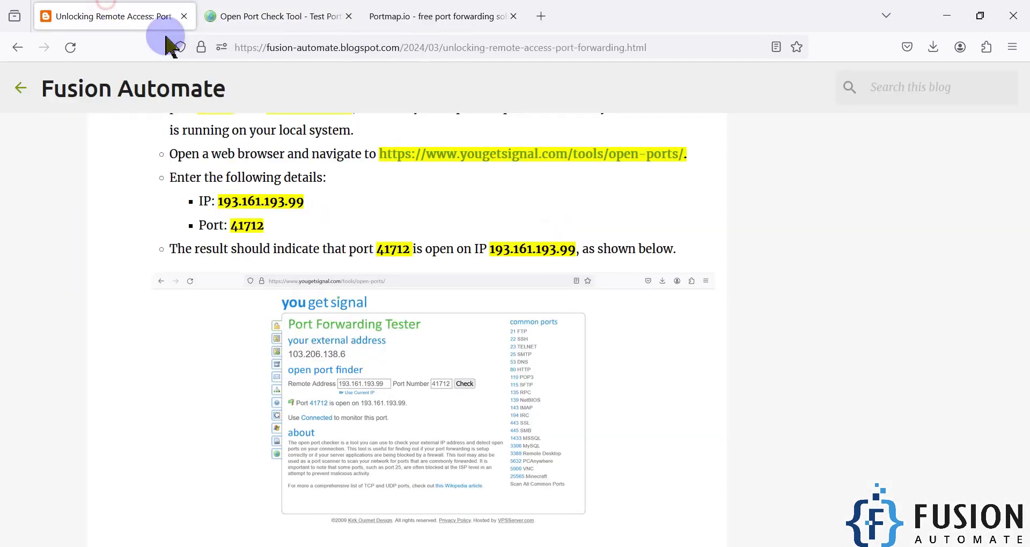
pyautogui.scroll(-9, 479, 289)
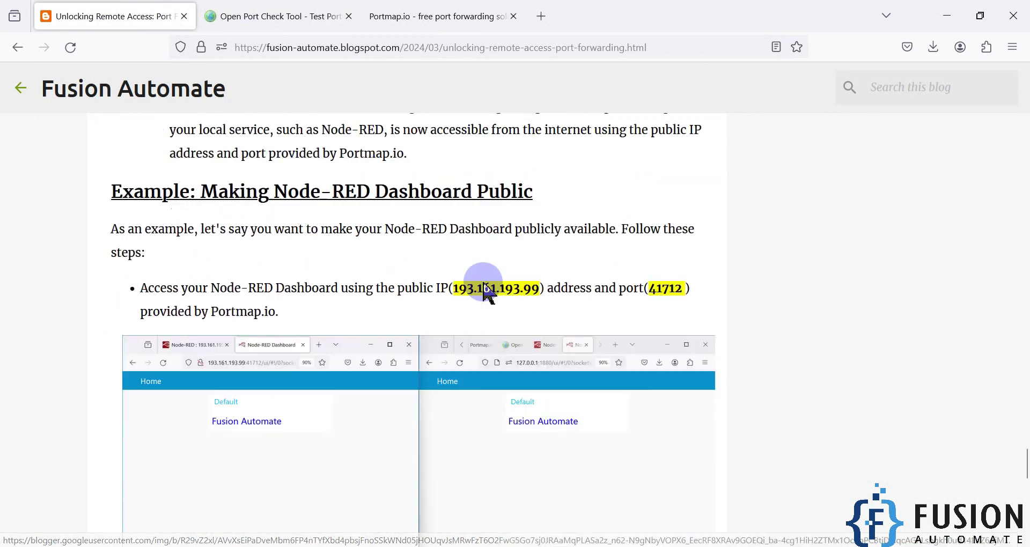
pyautogui.scroll(1, 483, 289)
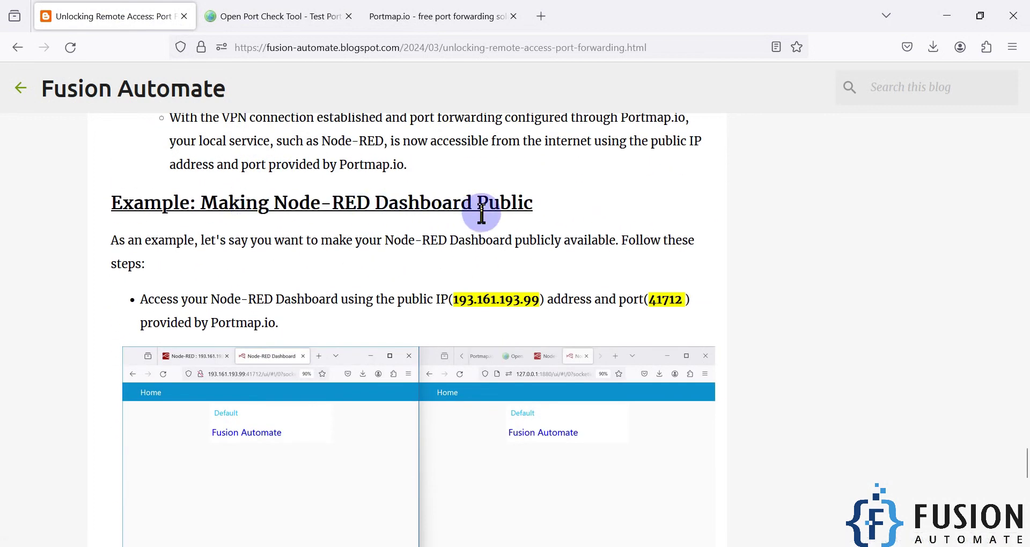
pyautogui.scroll(-5, 558, 237)
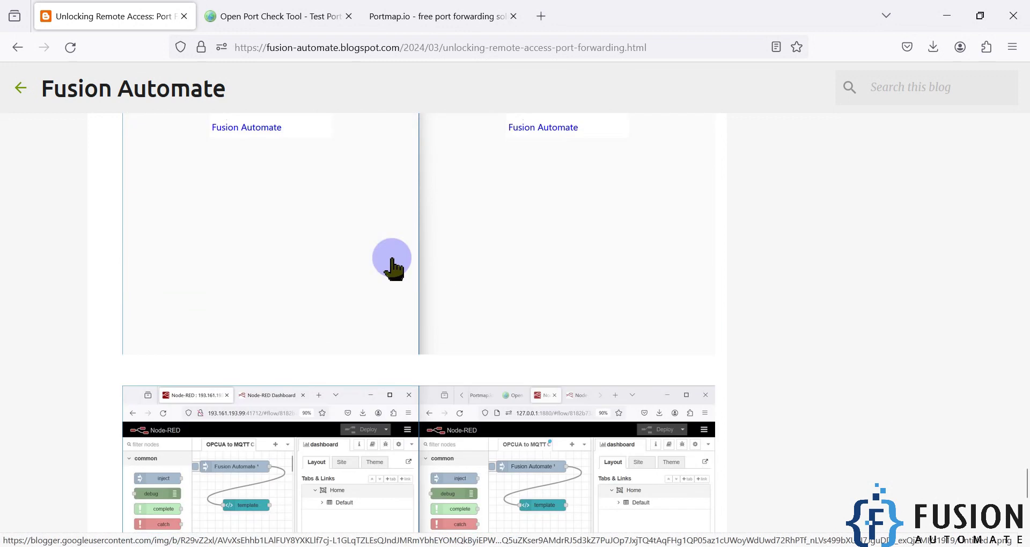
pyautogui.scroll(-3, 516, 322)
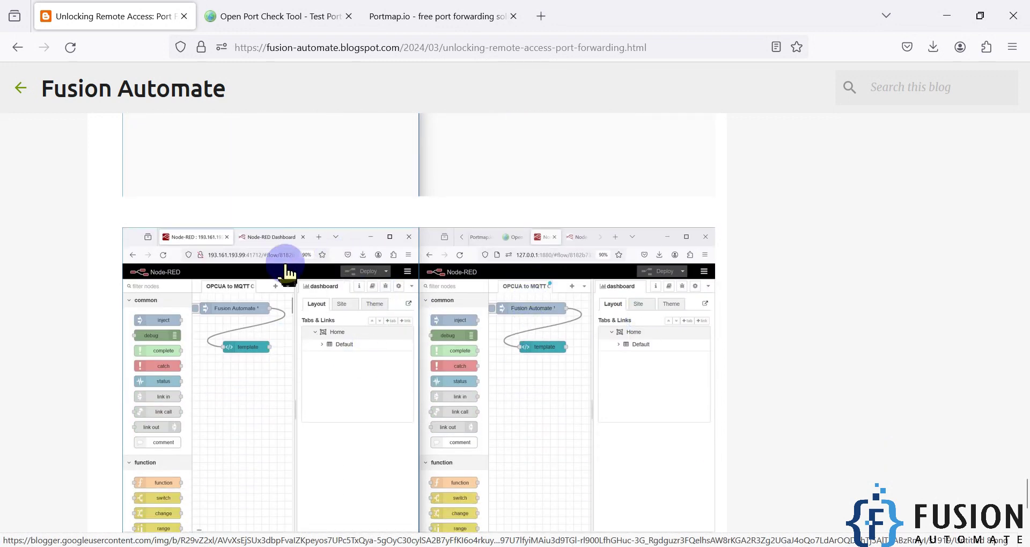
pyautogui.click(267, 271)
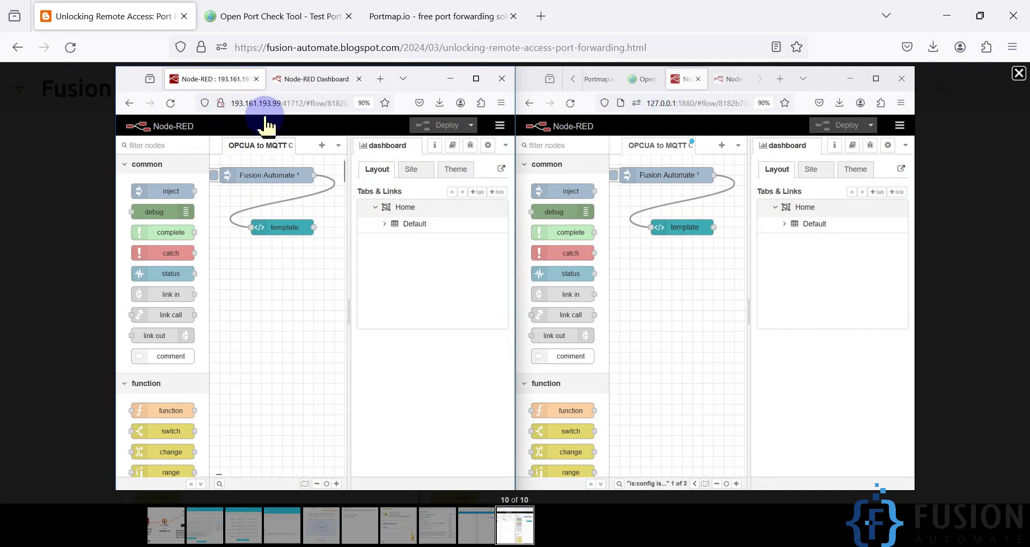
pyautogui.click(1016, 72)
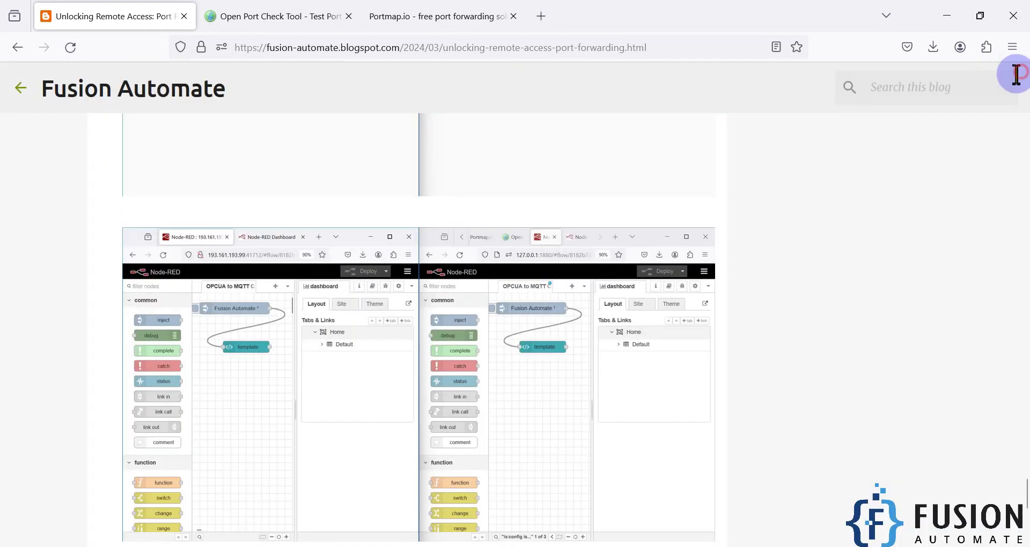
pyautogui.click(401, 163)
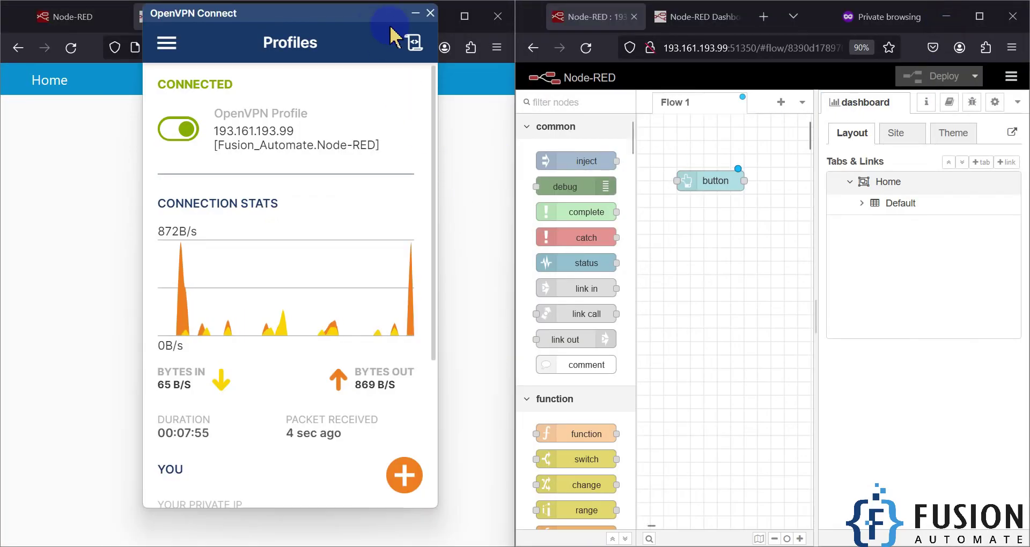
# - Minimise OpenVPN Connect, view the public Node-RED Dashboard tab, close the blog screenshot, return to Portmap.io
pyautogui.click(415, 13)
pyautogui.click(692, 18)
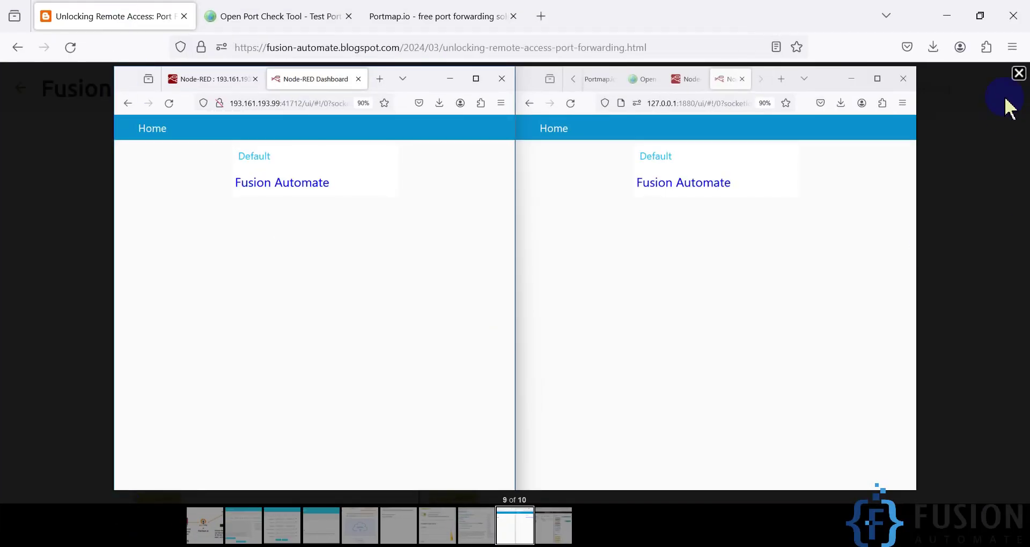
pyautogui.click(1018, 73)
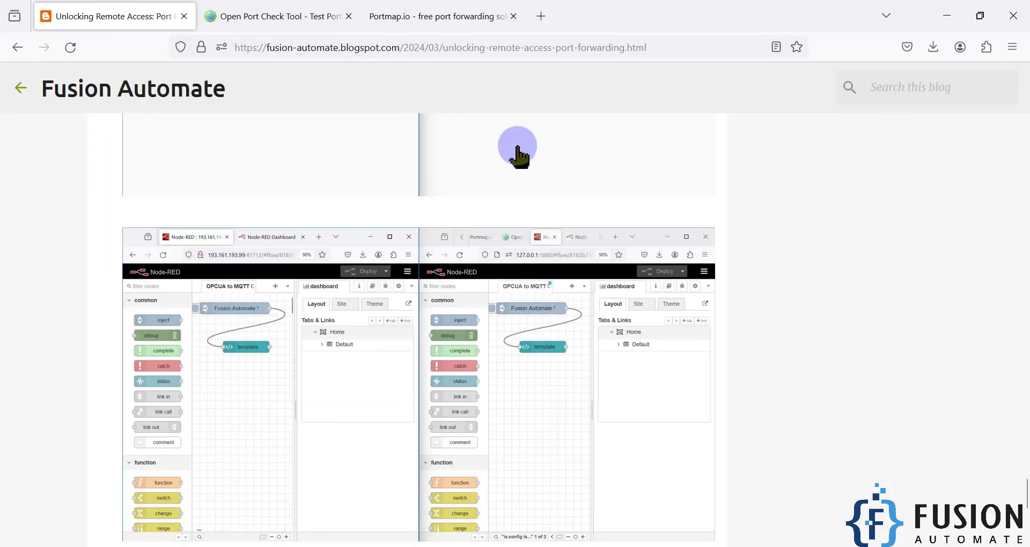
pyautogui.click(406, 11)
# - Check the Node-RED OpenVPN/tcp configuration, then show local and port-51350 dashboards side by side
pyautogui.click(455, 87)
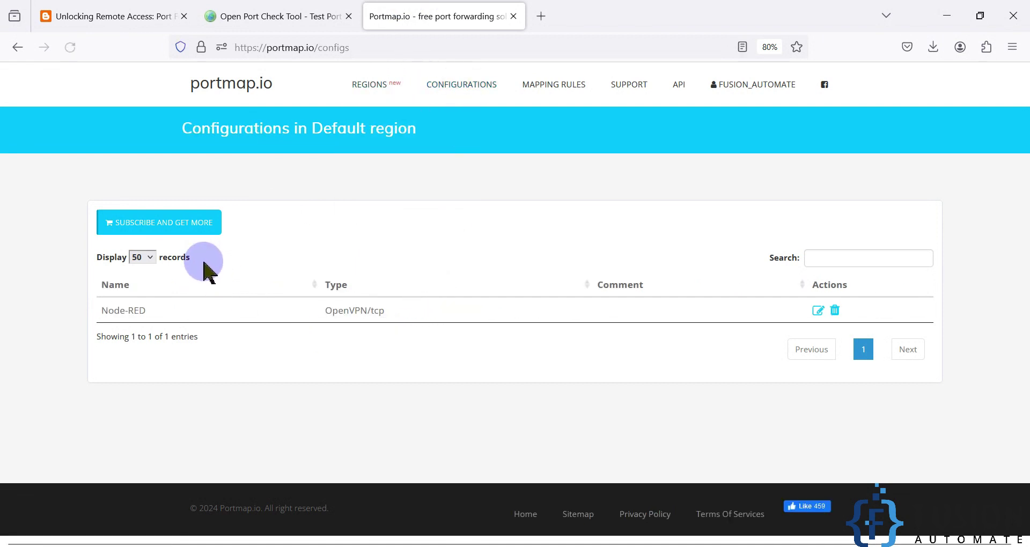
pyautogui.moveTo(107, 310); pyautogui.dragTo(407, 320)
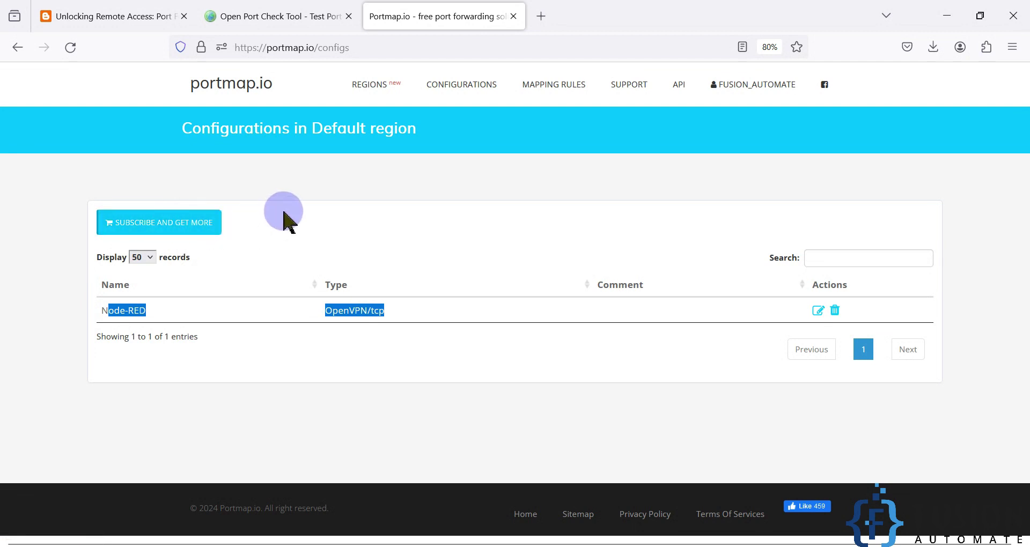
pyautogui.click(320, 222)
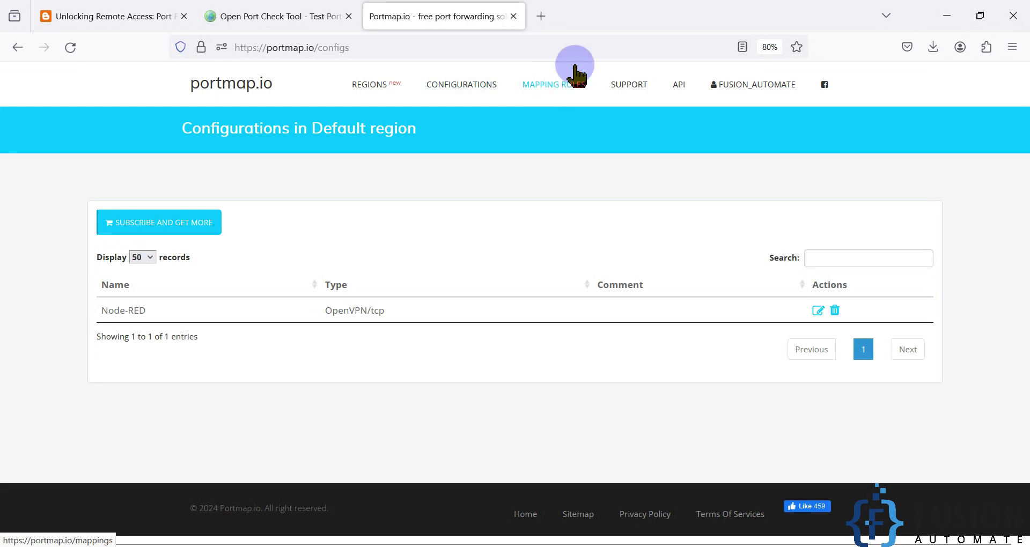
pyautogui.click(934, 13)
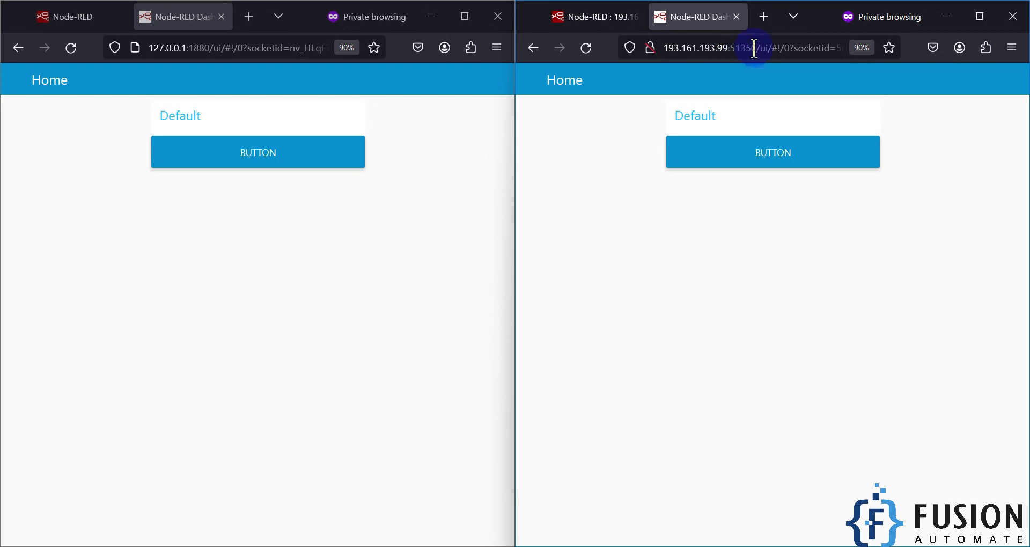
# - Minimise the public and local dashboard windows and the terminal to show the desktop
pyautogui.click(945, 17)
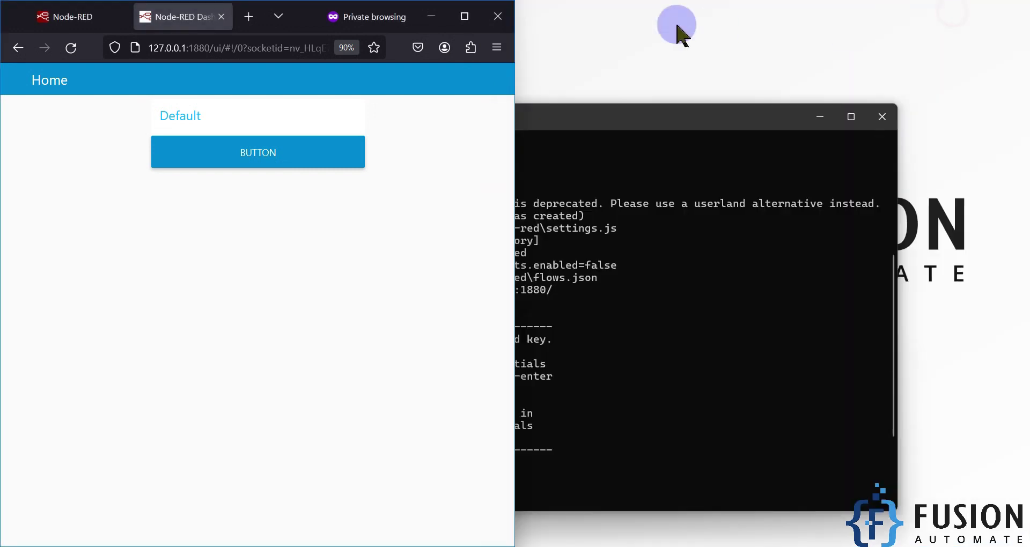
pyautogui.click(431, 17)
pyautogui.moveTo(813, 116); pyautogui.dragTo(741, 136)
pyautogui.press('super+d')
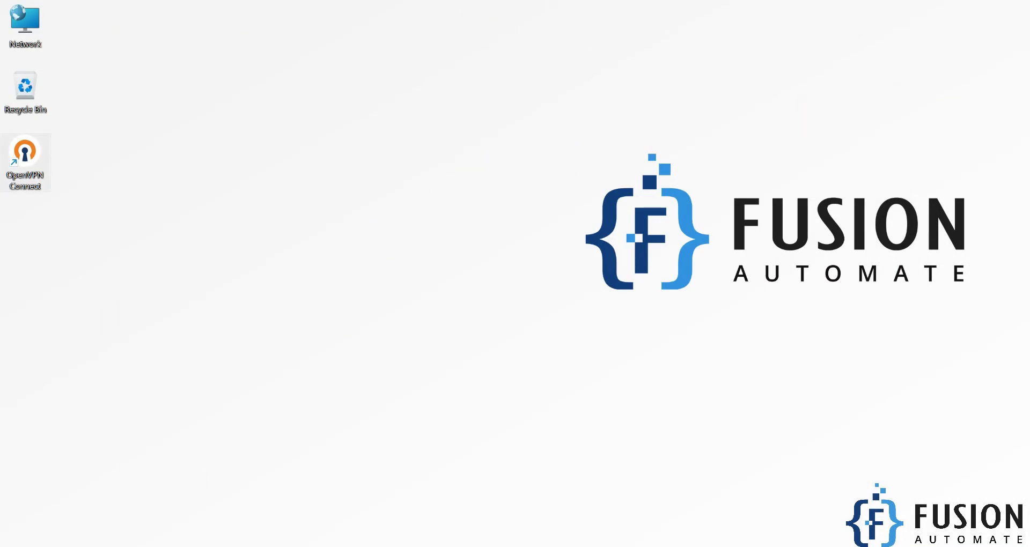
# - Restore Firefox to the Fusion Automate blog and highlight the 'Install OpenVPN Connect' heading
pyautogui.click(301, 545)
pyautogui.click(128, 24)
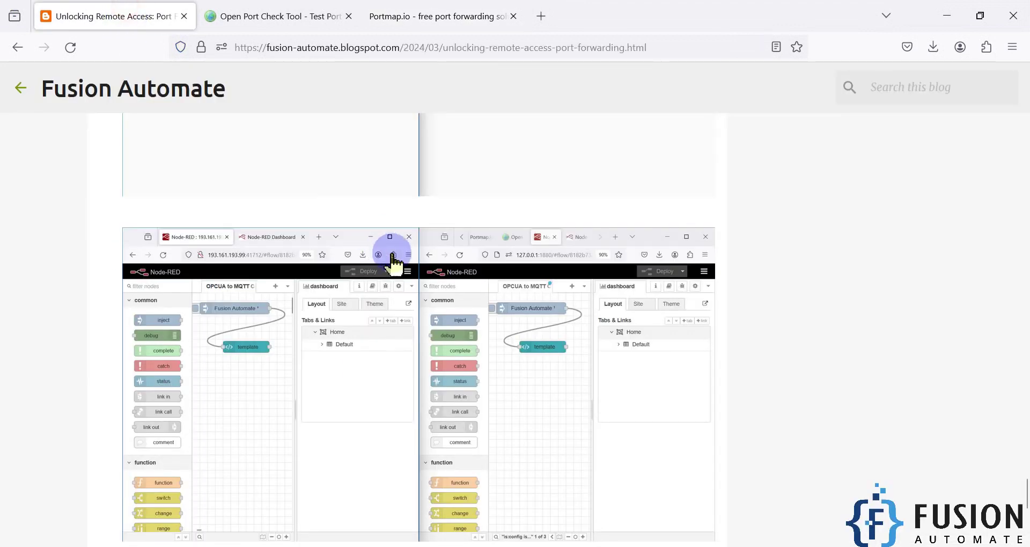
pyautogui.scroll(10, 437, 299)
pyautogui.scroll(15, 450, 290)
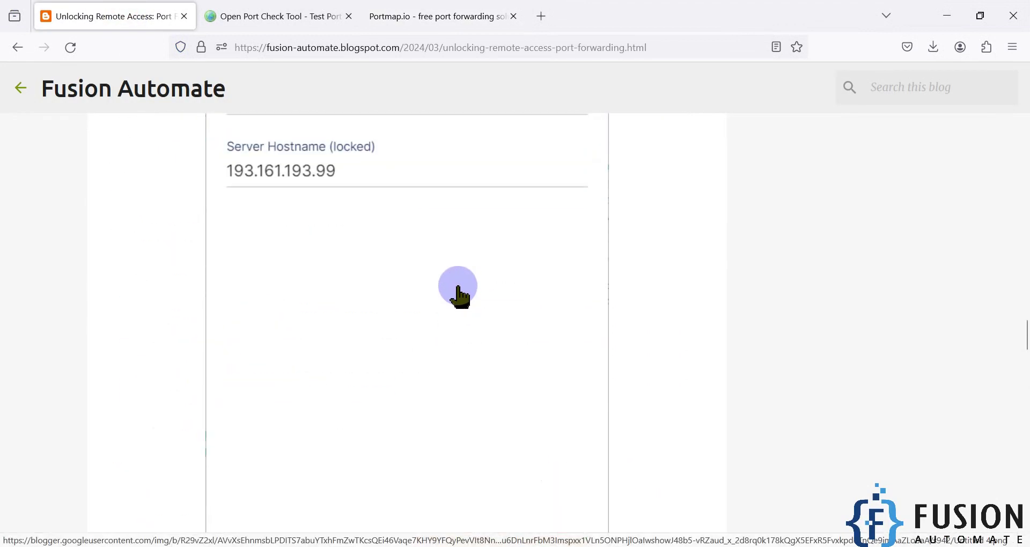
pyautogui.scroll(8, 461, 288)
pyautogui.scroll(-8, 462, 286)
pyautogui.doubleClick(299, 273)
pyautogui.tripleClick(299, 273)
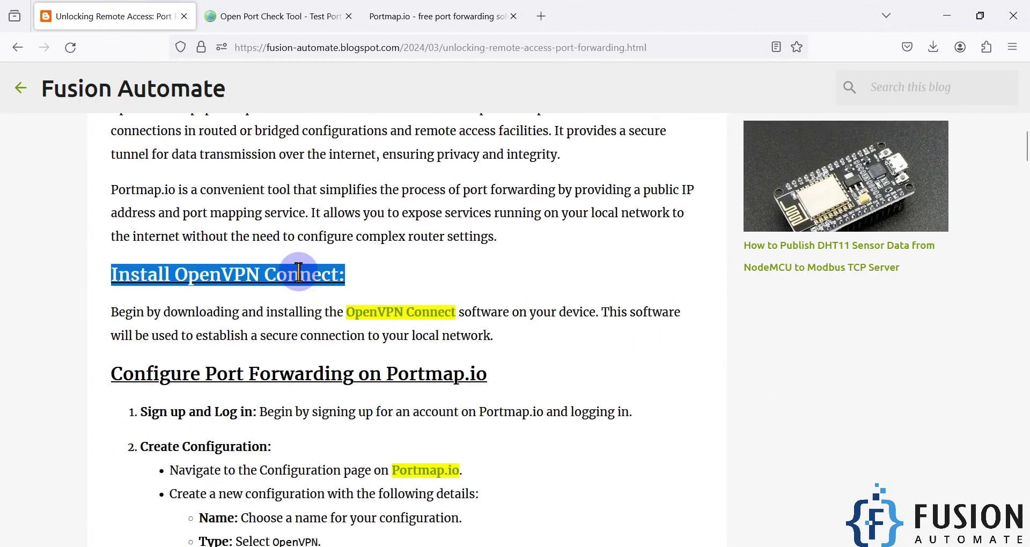
# - Scroll through the Portmap.io setup steps, then minimise Firefox to the bare desktop
pyautogui.scroll(-15, 300, 273)
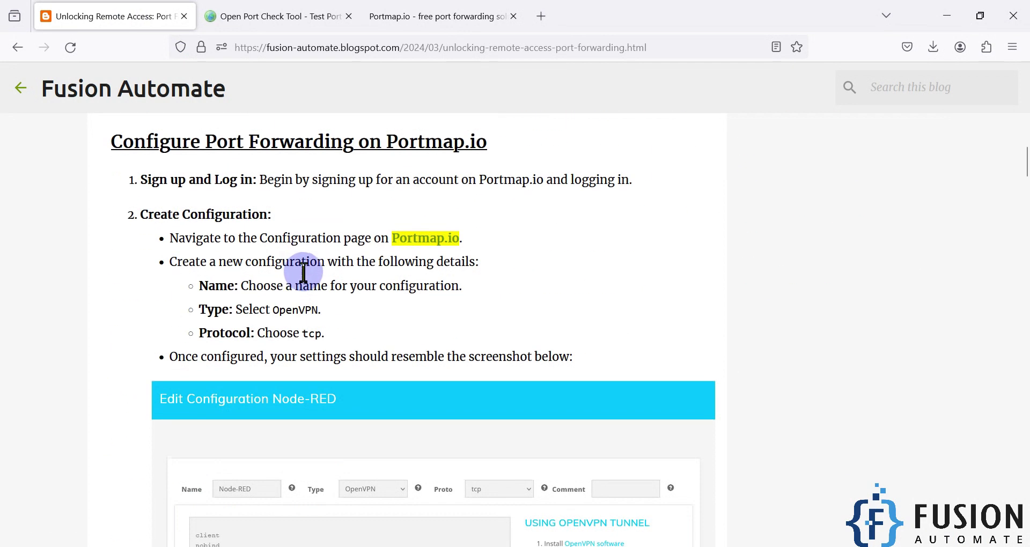
pyautogui.scroll(-6, 386, 258)
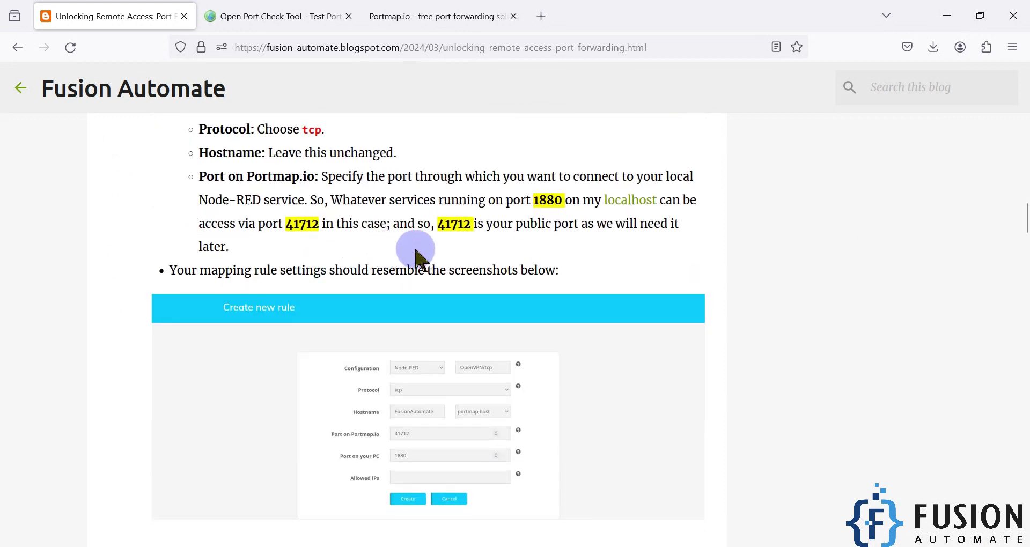
pyautogui.scroll(20, 414, 258)
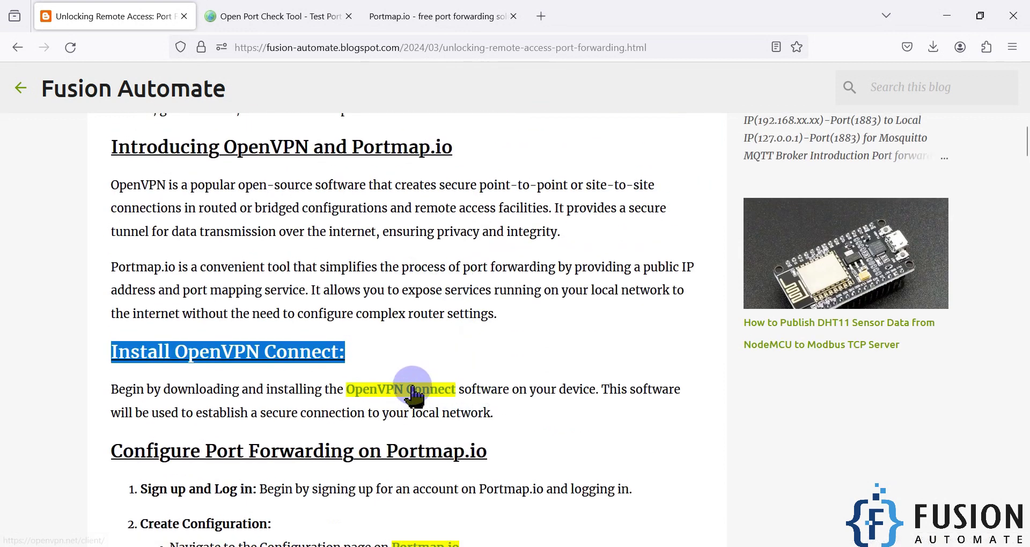
pyautogui.scroll(-3, 409, 391)
pyautogui.scroll(-3, 437, 316)
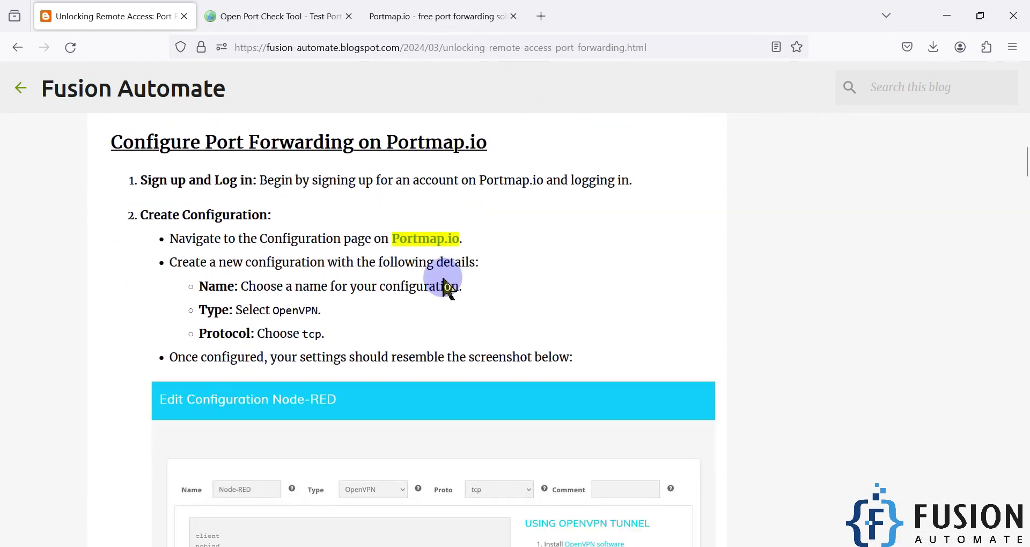
pyautogui.scroll(-13, 479, 257)
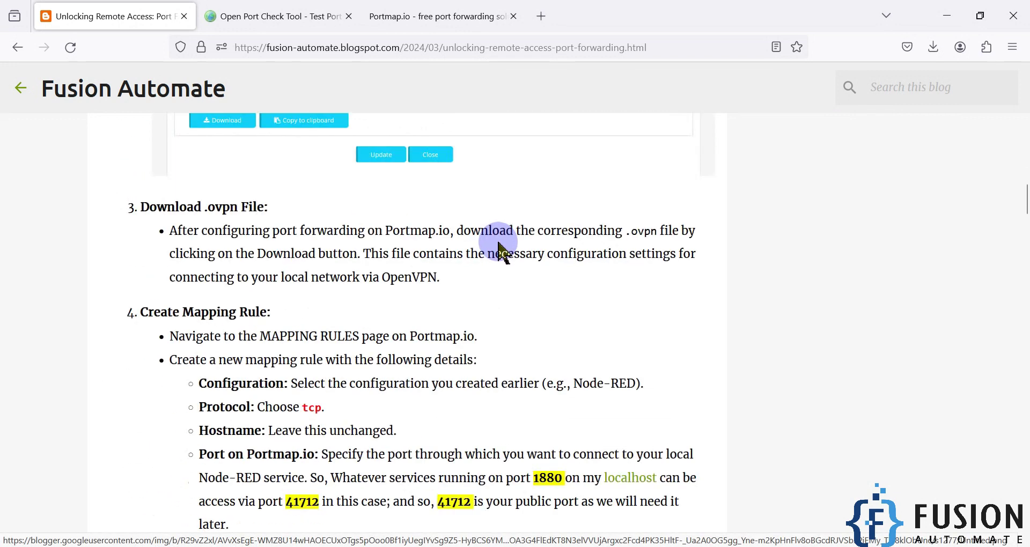
pyautogui.click(944, 16)
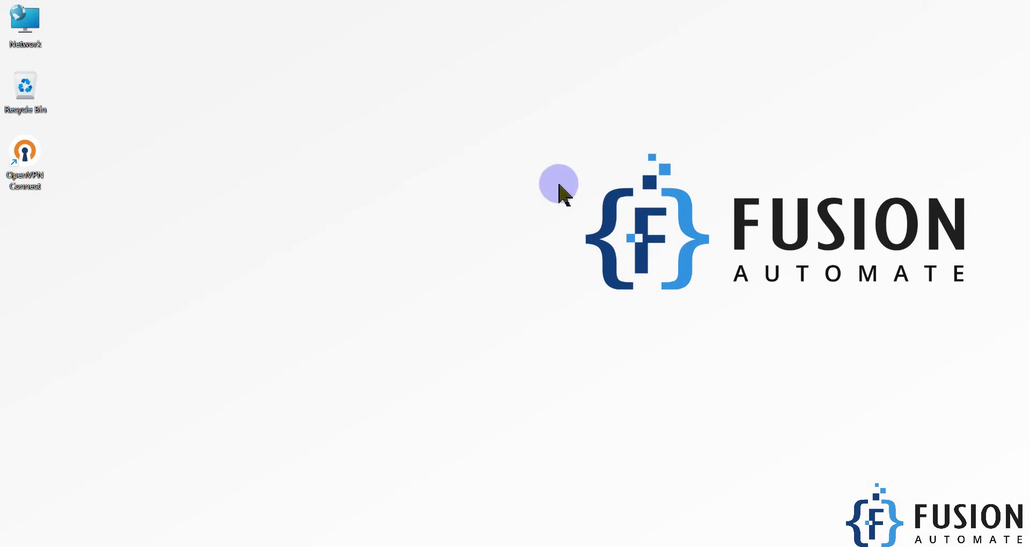